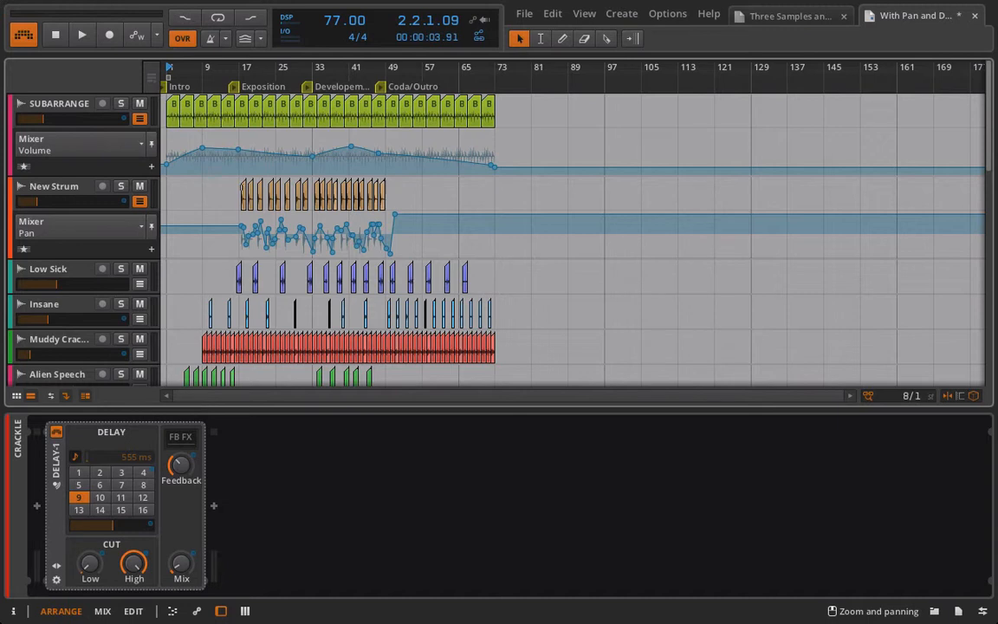
# Step: Review the delay devices on the Low Sick, Insane and Muddy Crackle tracks
pyautogui.scroll(-3, 234, 207)
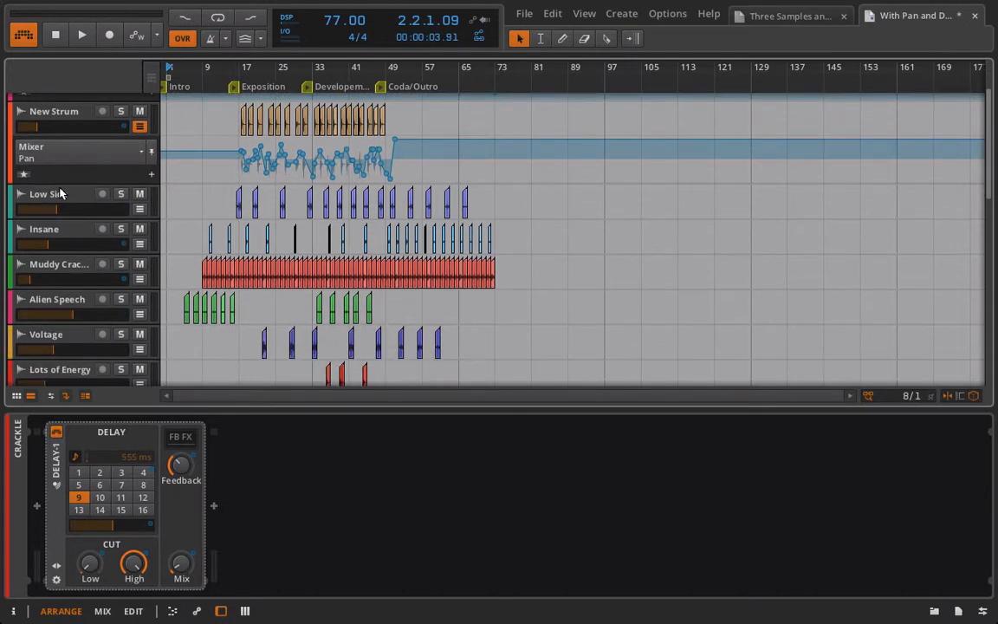
pyautogui.click(60, 193)
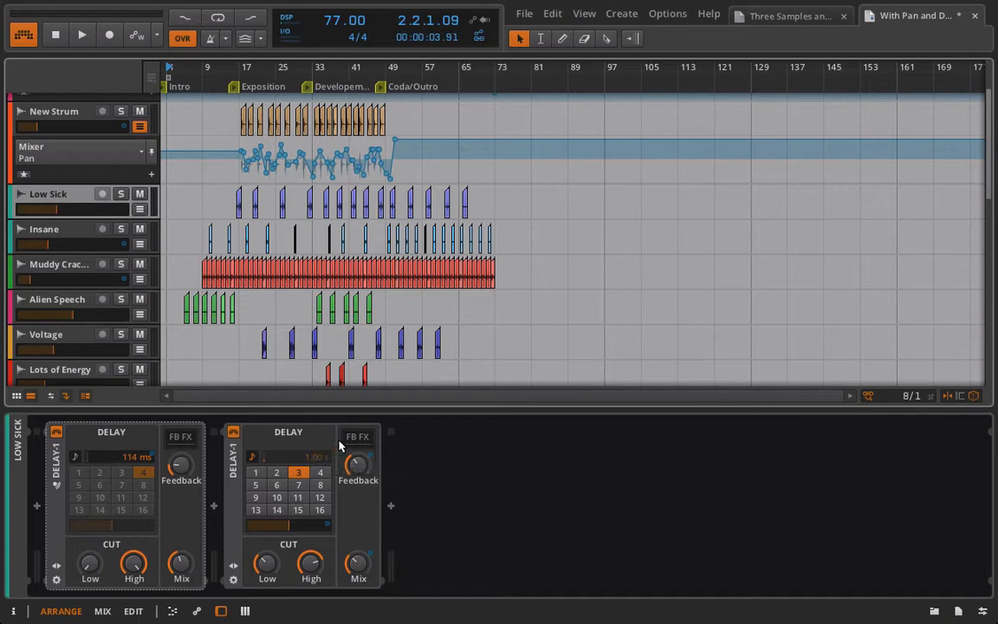
pyautogui.click(84, 232)
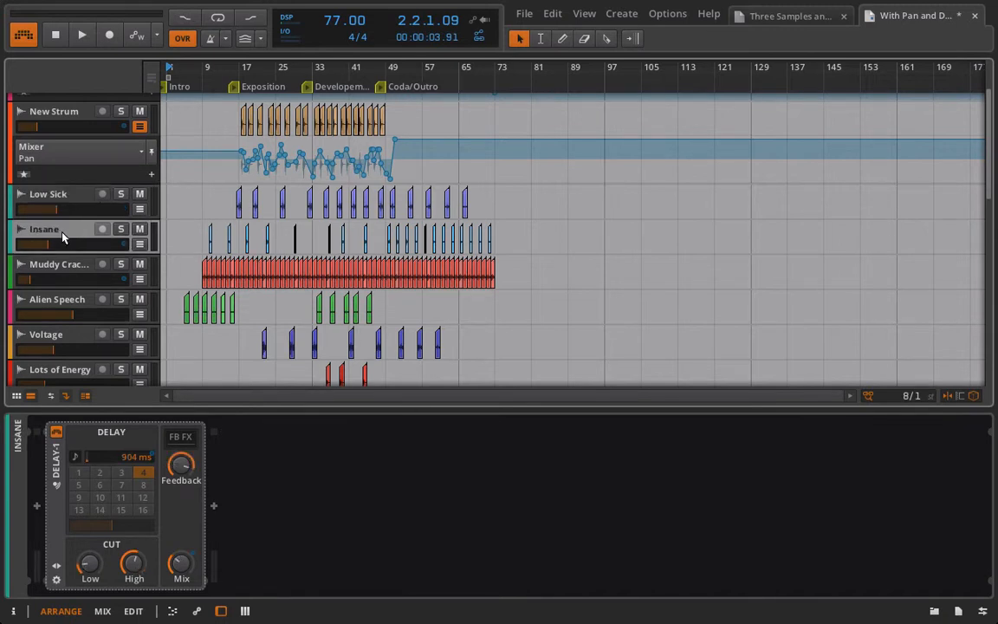
pyautogui.click(70, 272)
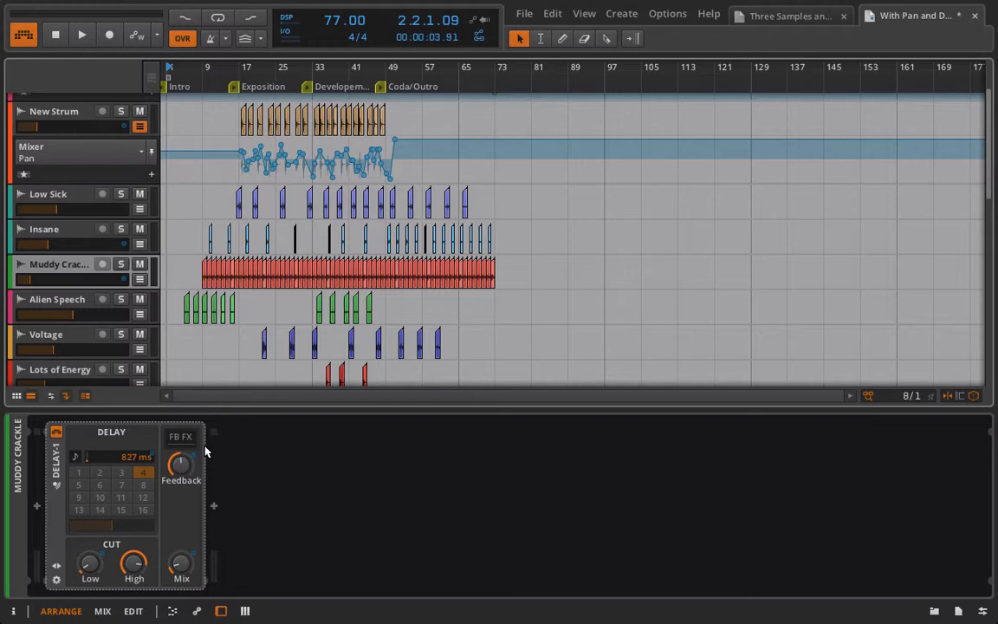
# Step: Compare the arrangement and Low Sick device chain of the Three Samples project with the With Pan project
pyautogui.click(745, 16)
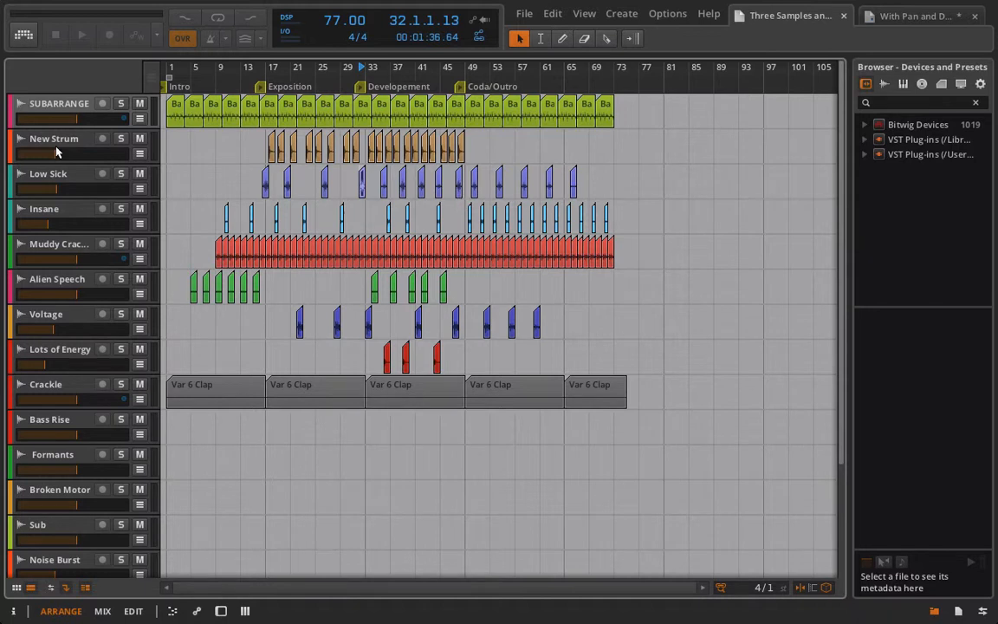
pyautogui.doubleClick(45, 171)
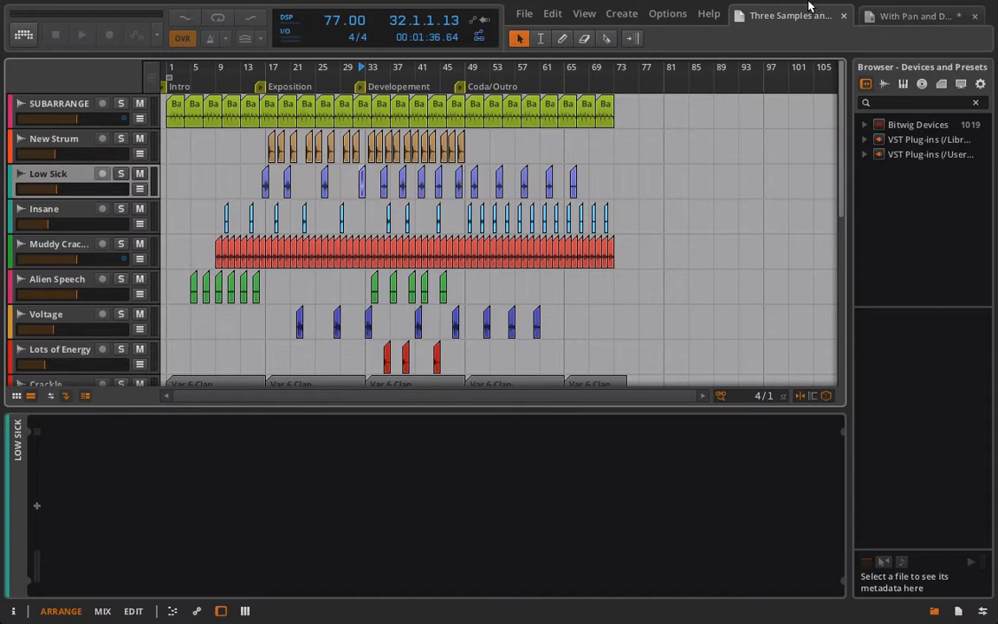
pyautogui.click(906, 10)
pyautogui.click(797, 15)
pyautogui.click(920, 15)
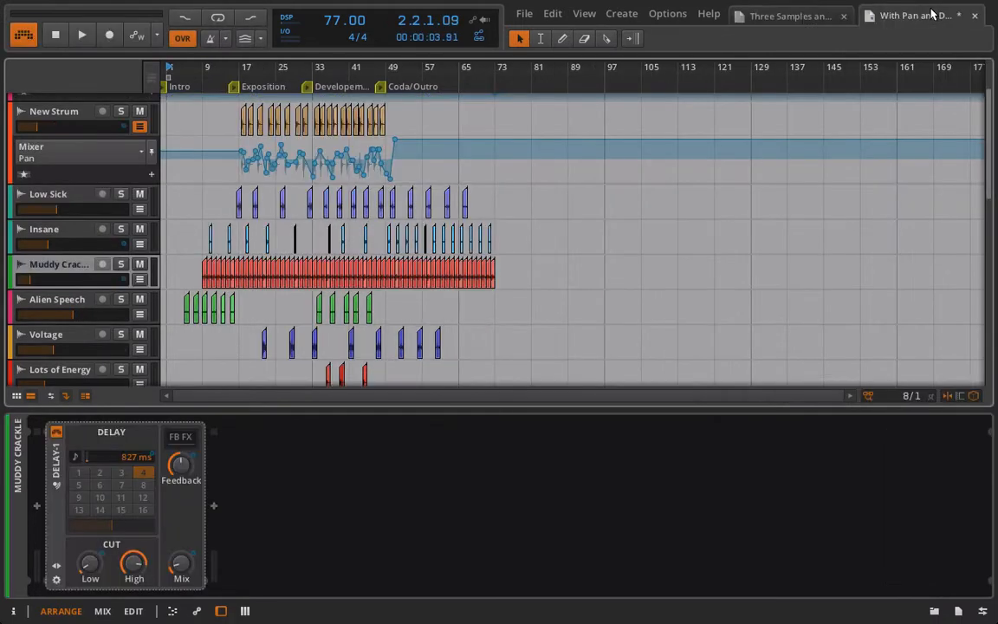
pyautogui.click(763, 19)
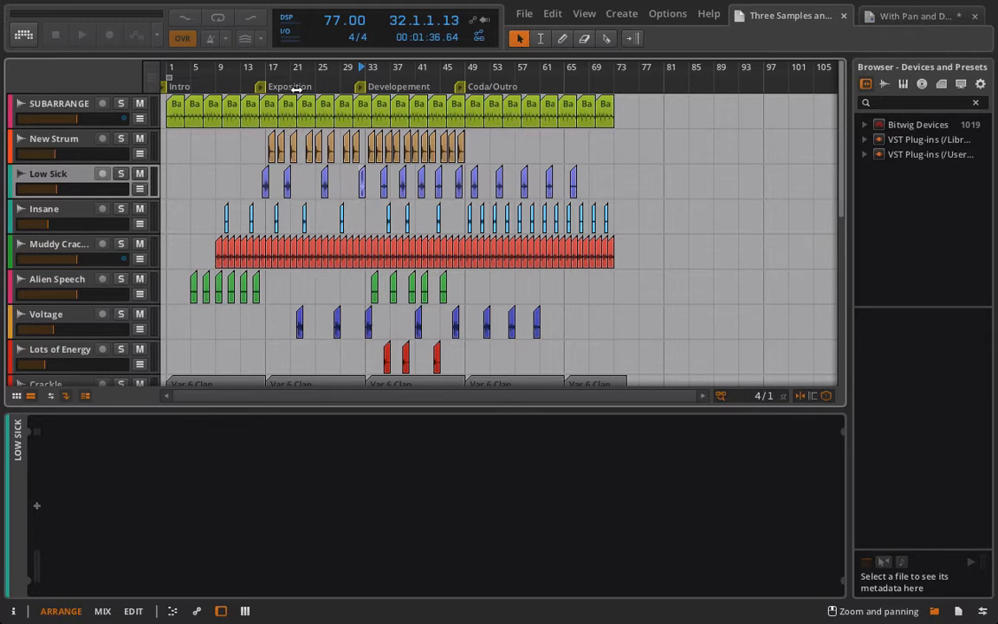
pyautogui.click(877, 19)
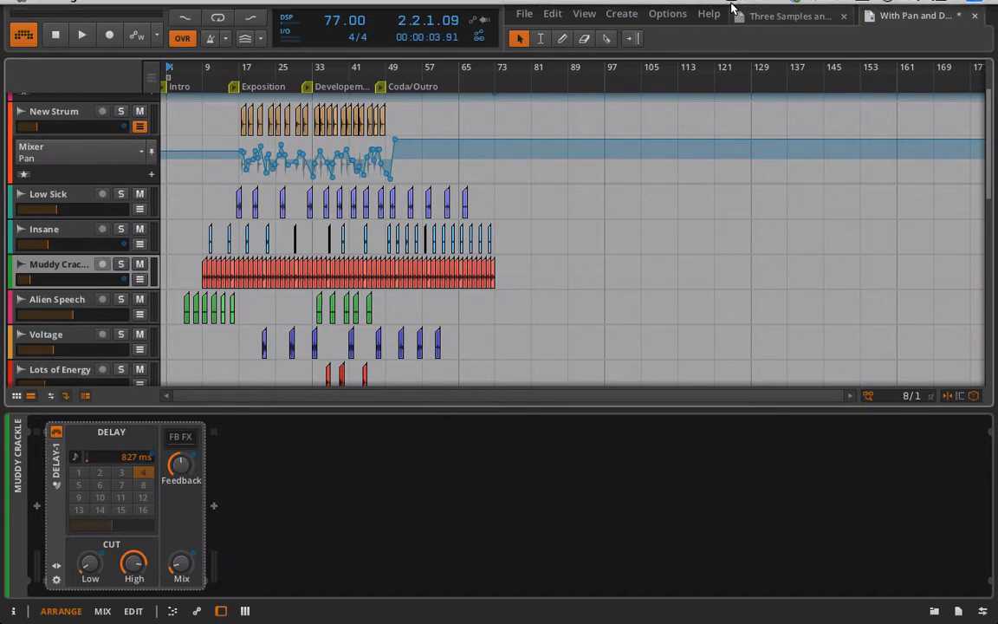
# Step: Raise the SUBARRANGE track's volume slightly in the Three Samples project's mixer and return to the arrangement
pyautogui.click(779, 16)
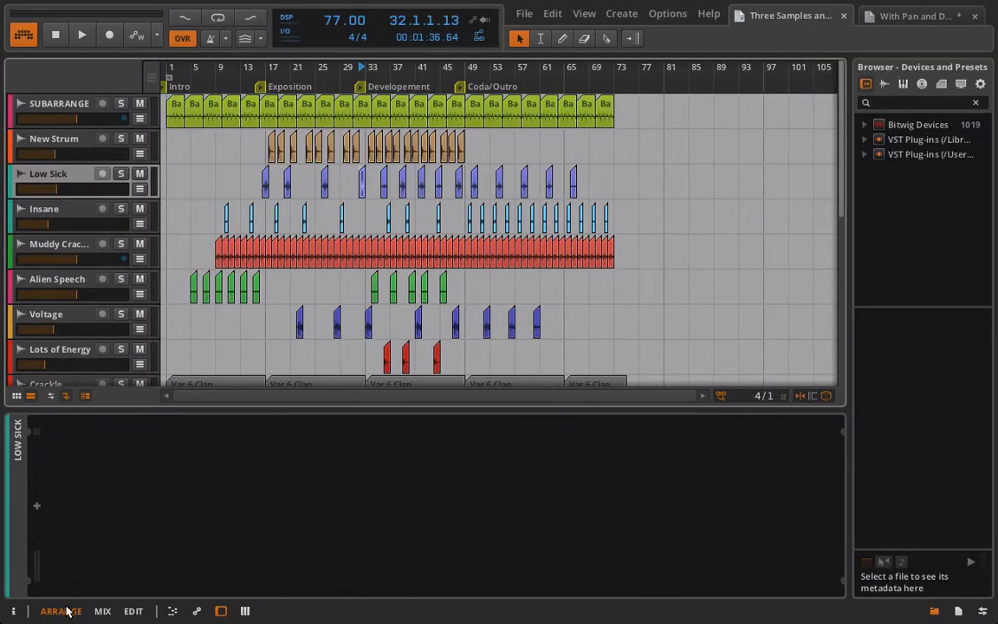
pyautogui.click(102, 611)
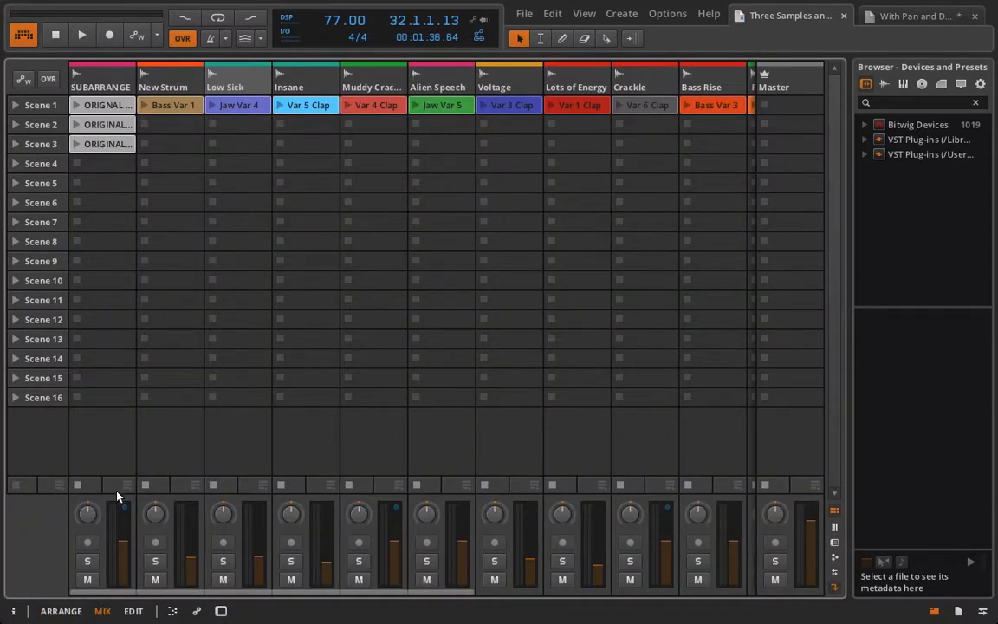
pyautogui.moveTo(122, 549); pyautogui.dragTo(123, 539)
pyautogui.press('Tab')
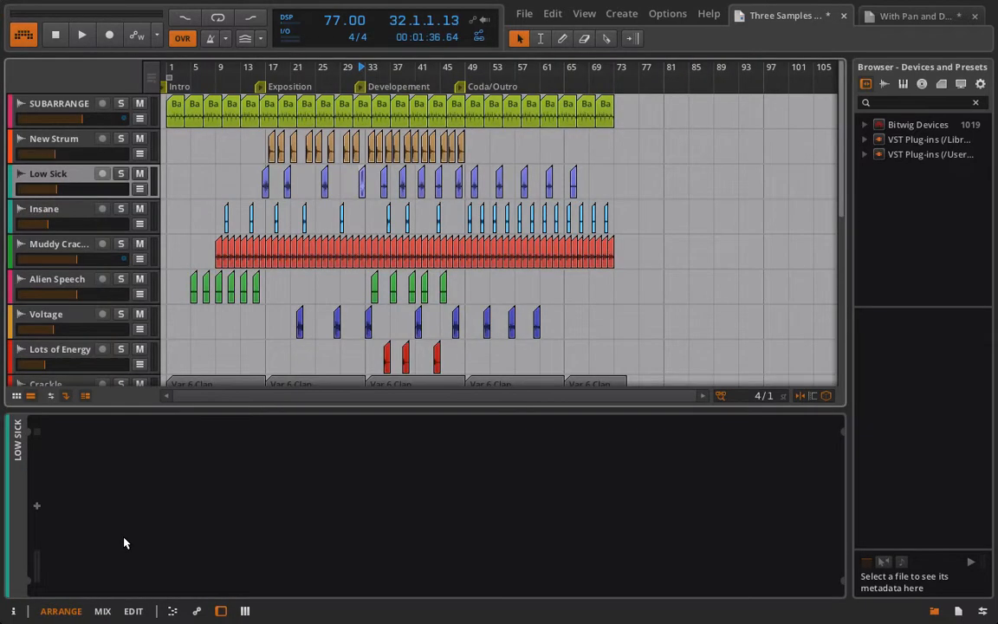
# Step: Audition the ORIGINAL clips of Scenes 1 to 3 on the SUBARRANGE track with the playhead at bar 81, and stop the track
pyautogui.click(670, 66)
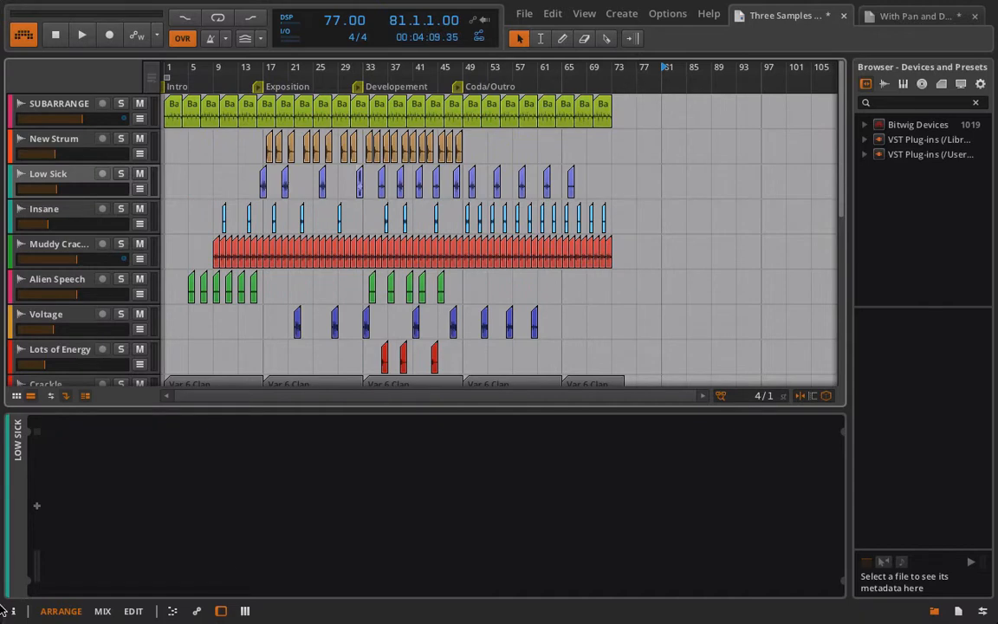
pyautogui.click(93, 611)
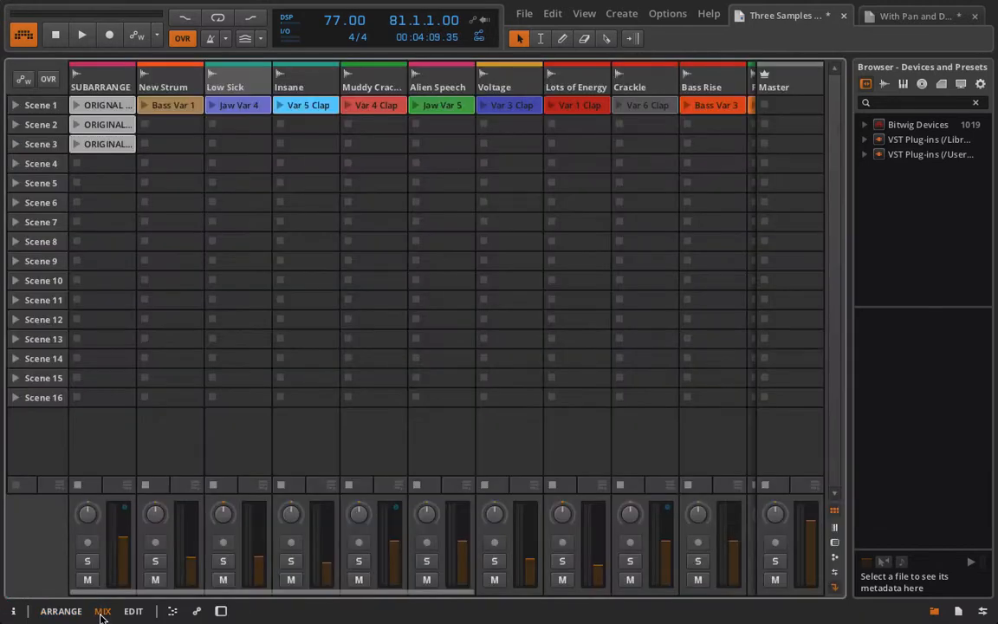
pyautogui.click(75, 105)
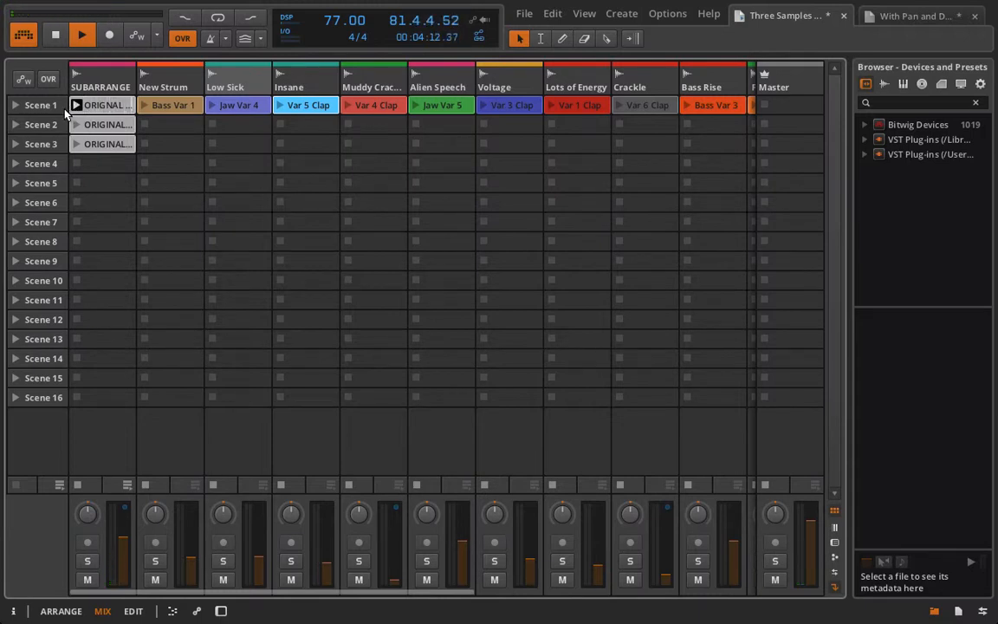
pyautogui.click(77, 125)
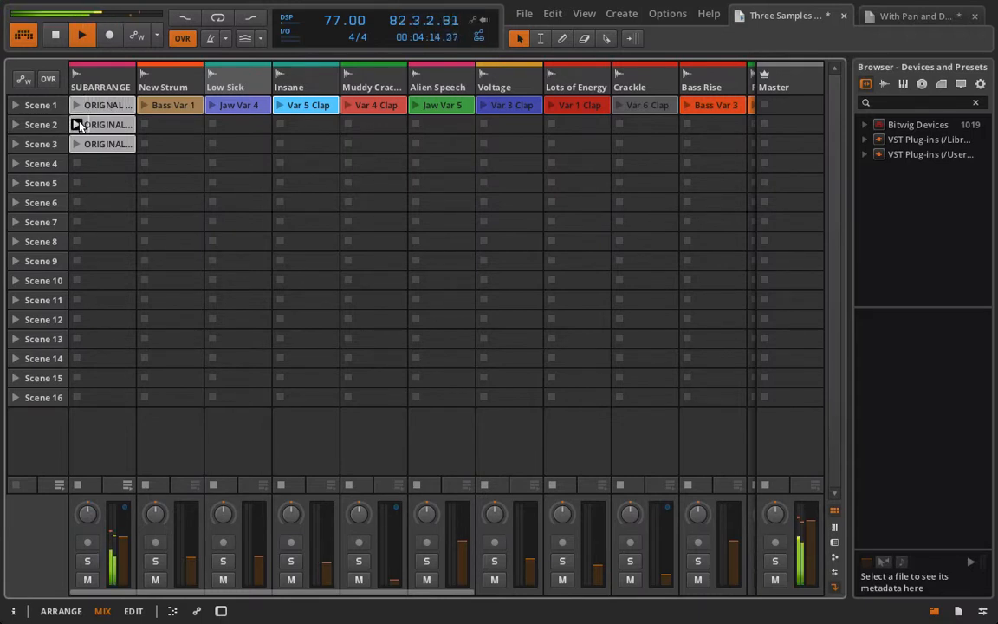
pyautogui.click(78, 164)
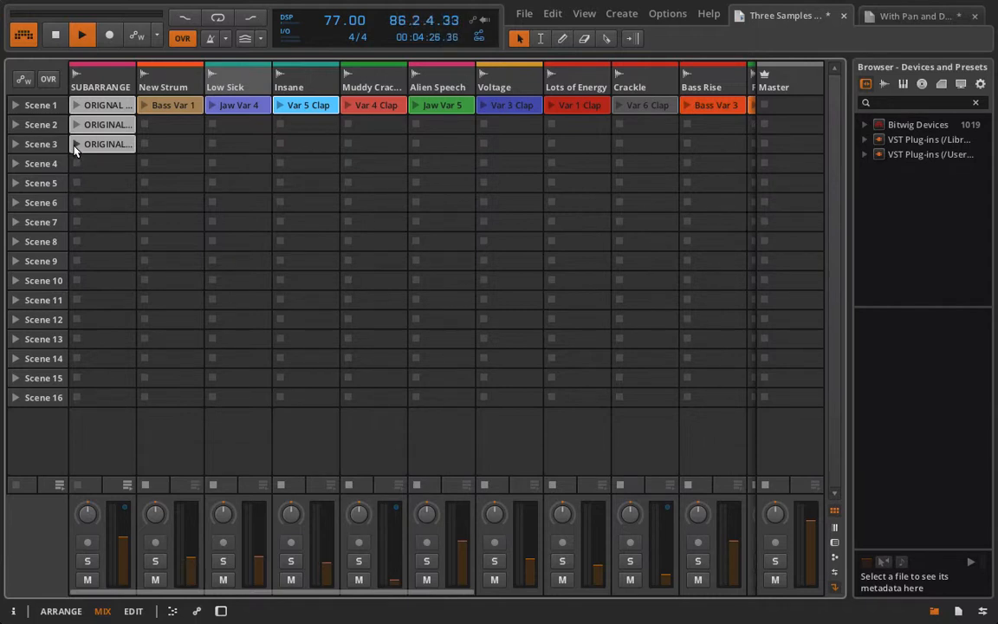
pyautogui.click(76, 144)
pyautogui.click(76, 164)
# Step: Move the play start of SUBARRANGE's Scene 3 ORIGINAL Clap into its quiet tail before beat 1.2 and audition it from there
pyautogui.doubleClick(105, 145)
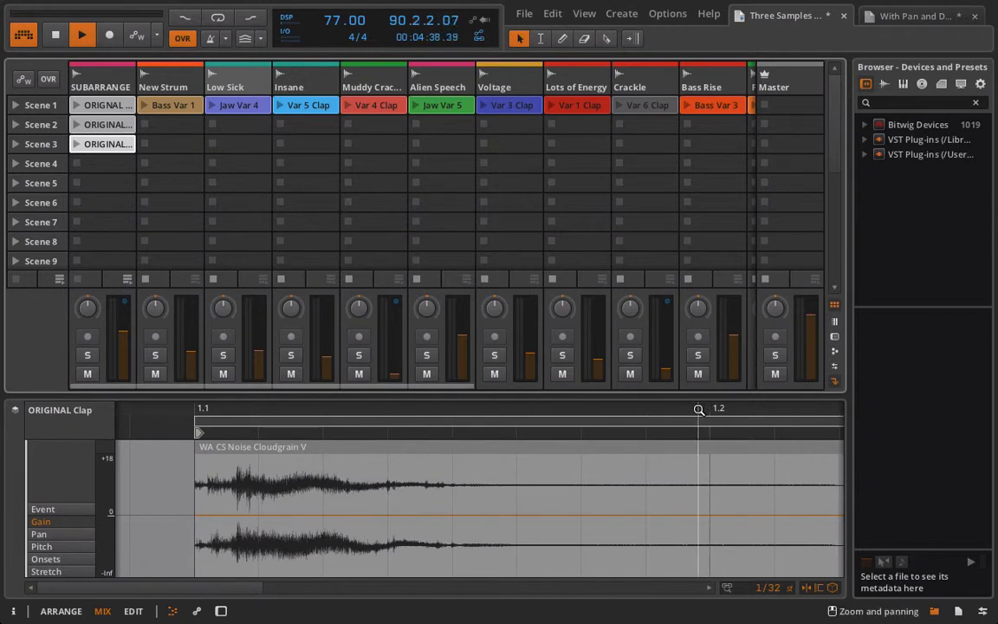
pyautogui.moveTo(697, 408)
pyautogui.mouseDown()
pyautogui.moveTo(501, 422)
pyautogui.moveTo(561, 408)
pyautogui.mouseUp()
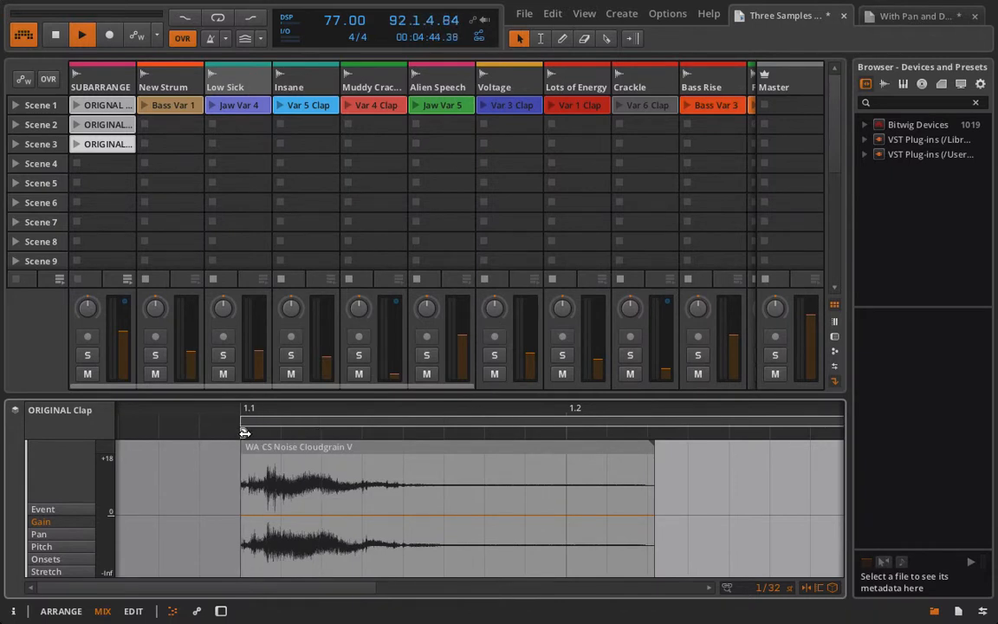
pyautogui.moveTo(244, 432); pyautogui.dragTo(490, 456)
pyautogui.press('space')
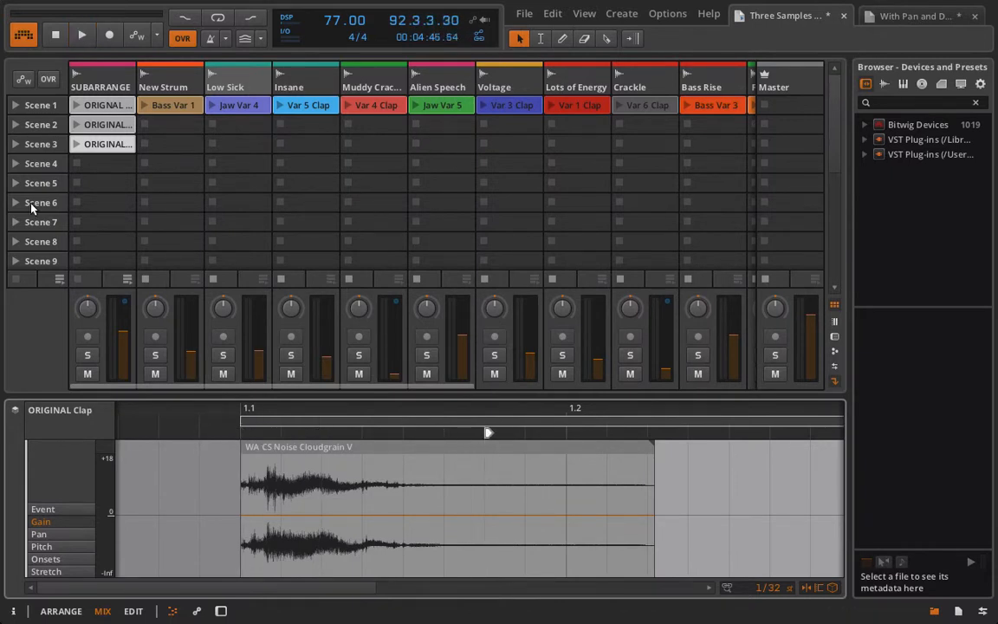
pyautogui.click(76, 145)
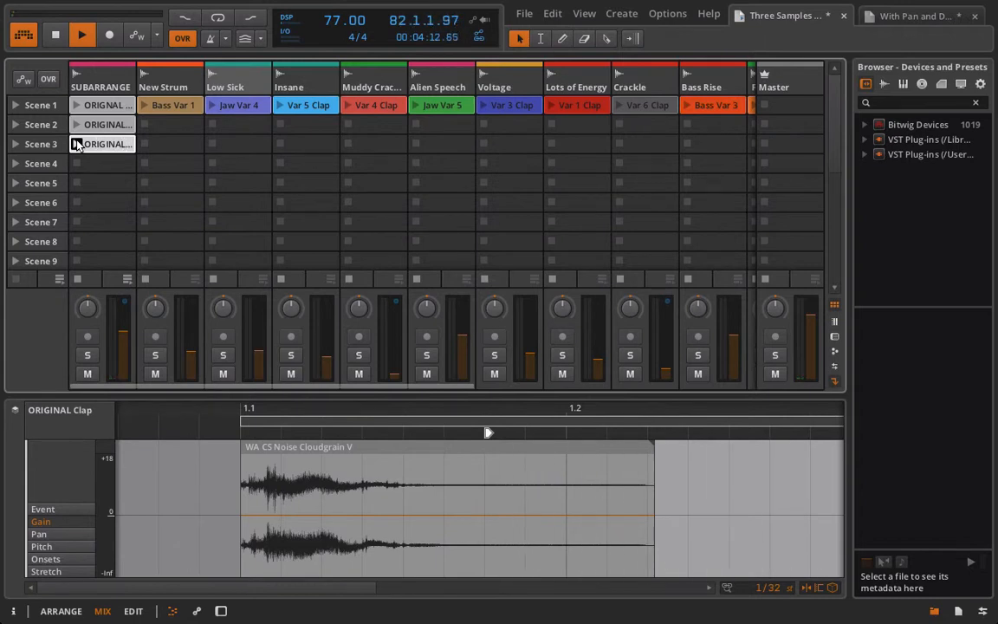
pyautogui.press('space')
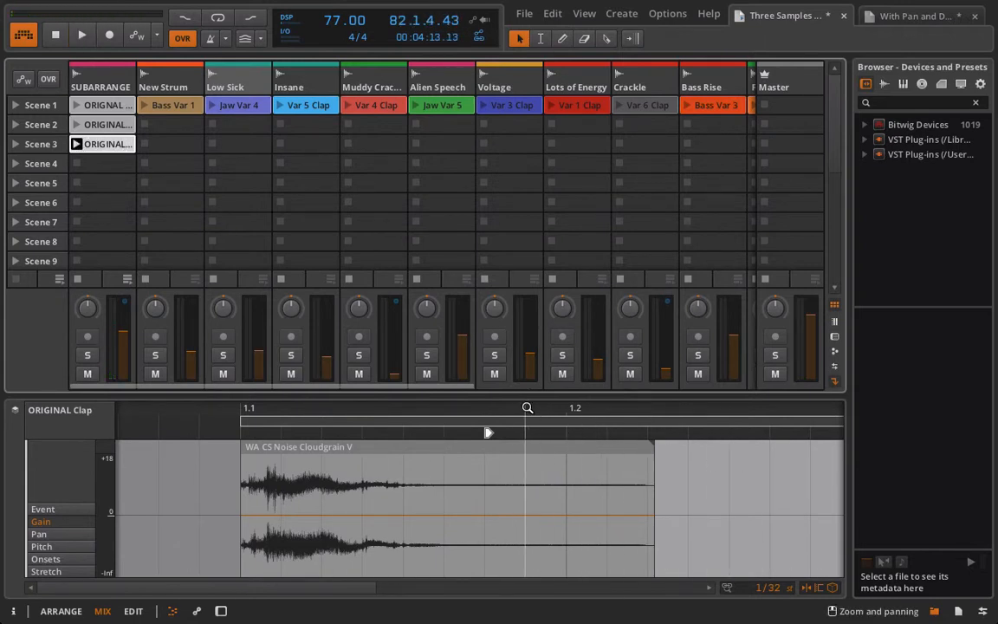
# Step: Lower the SUBARRANGE volume slightly and examine the ORIGINAL Clap waveform close up through to the end of its tail
pyautogui.moveTo(528, 407)
pyautogui.mouseDown()
pyautogui.moveTo(508, 450)
pyautogui.moveTo(249, 451)
pyautogui.moveTo(278, 410)
pyautogui.mouseUp()
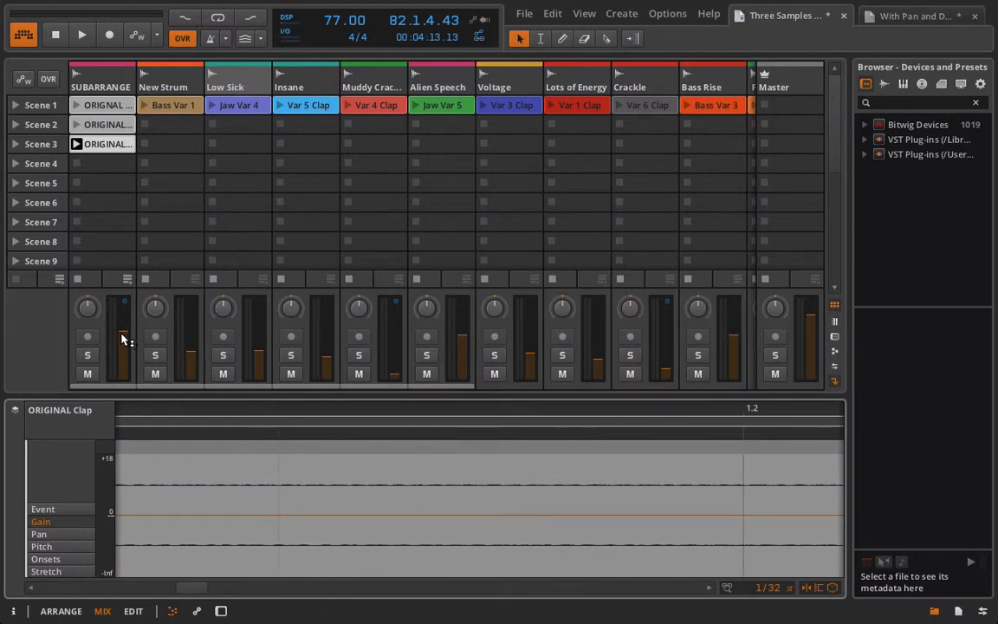
pyautogui.moveTo(121, 335); pyautogui.dragTo(121, 341)
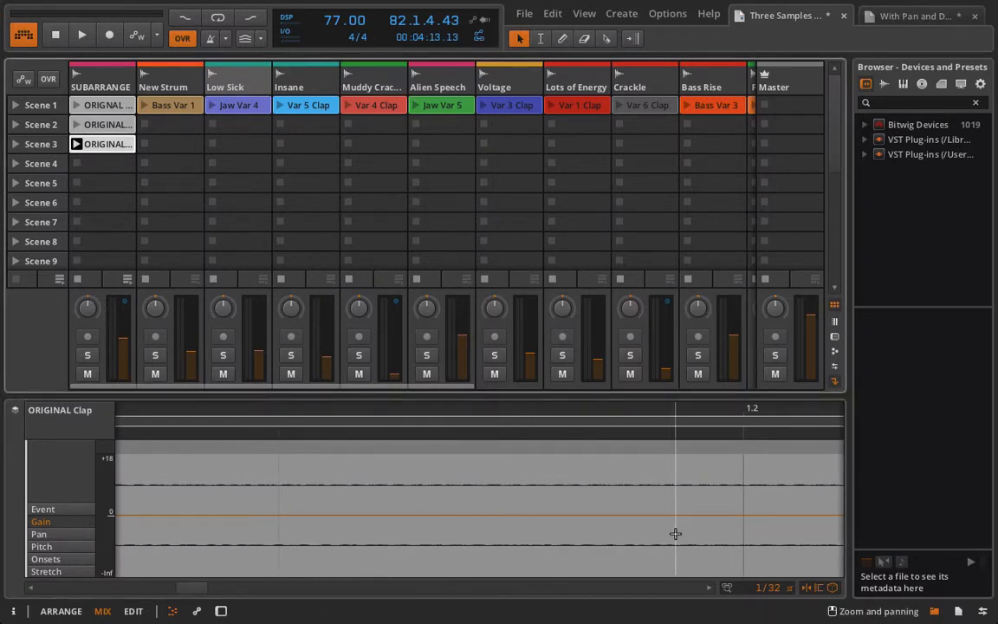
pyautogui.hscroll(3, 675, 533)
pyautogui.hscroll(10, 433, 522)
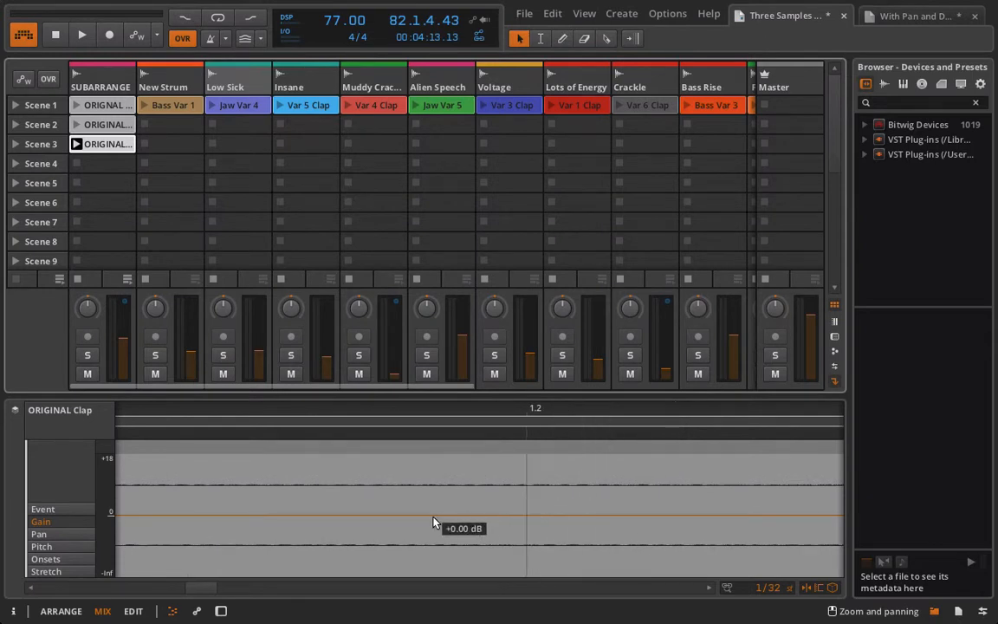
pyautogui.hscroll(-1, 434, 522)
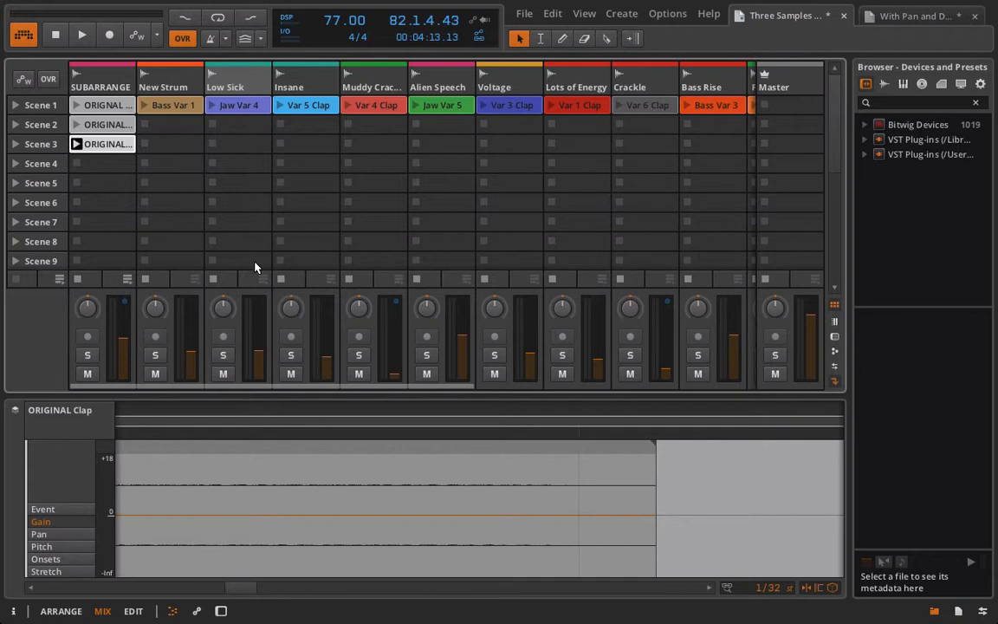
# Step: Play Crackle's Var 6 Clap with the track volume raised near maximum, and compare its waveform with the Scene 3 ORIGINAL Clap
pyautogui.click(620, 105)
pyautogui.moveTo(661, 363); pyautogui.dragTo(664, 303)
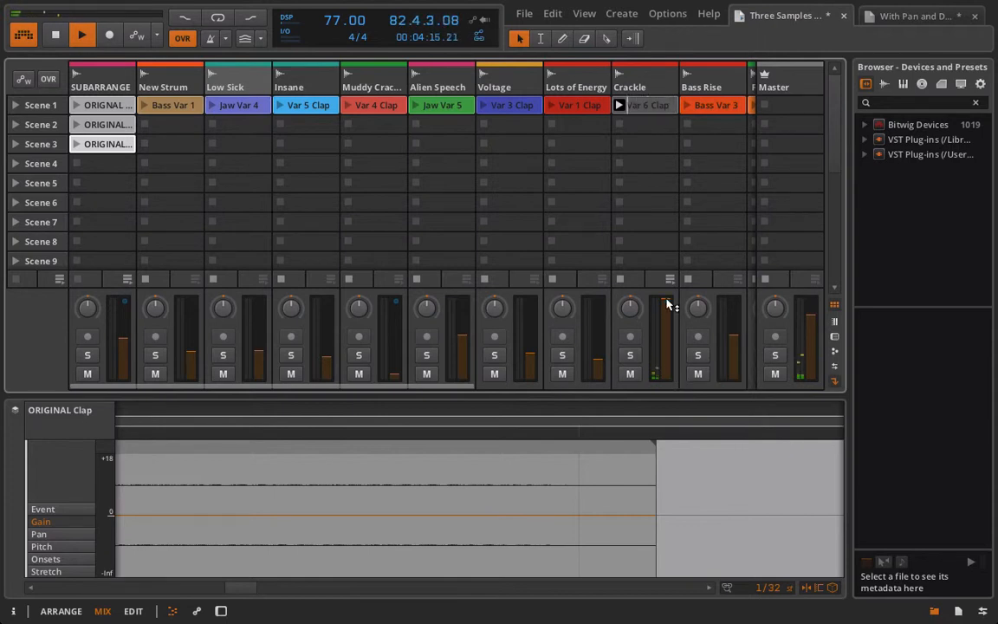
pyautogui.click(633, 108)
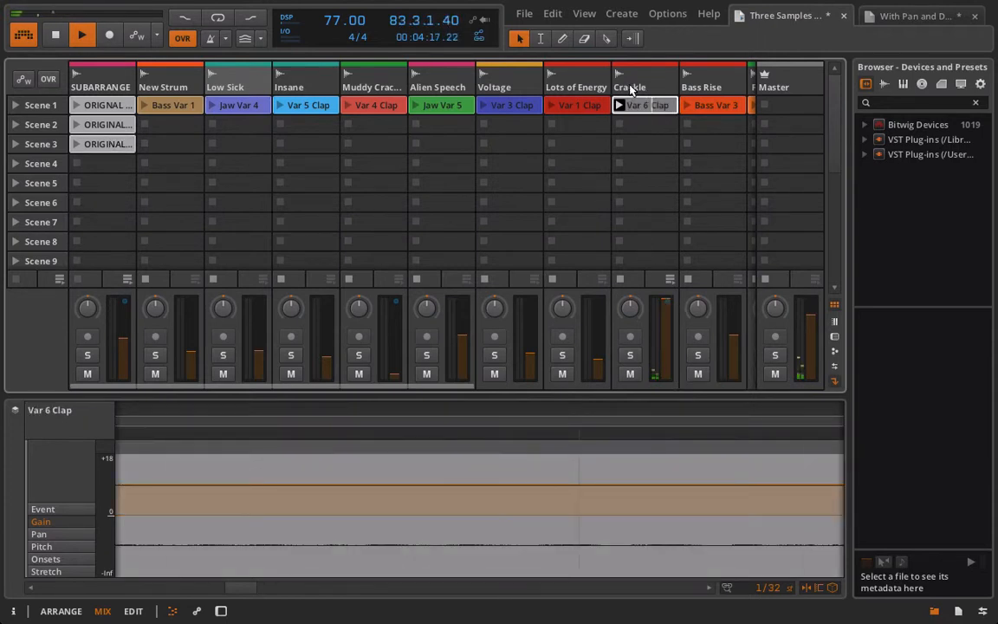
pyautogui.doubleClick(631, 87)
pyautogui.click(630, 110)
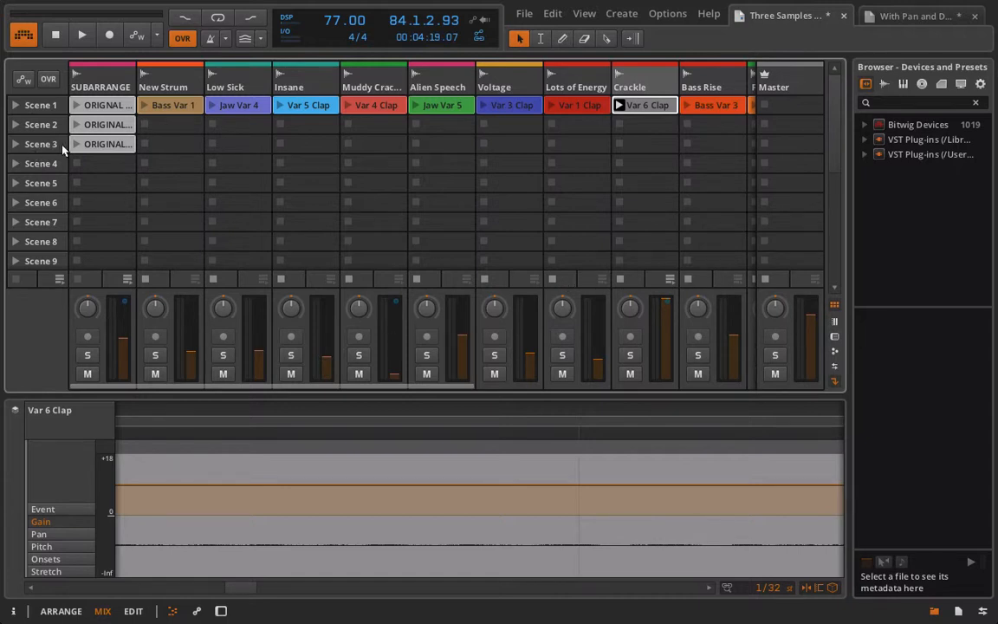
pyautogui.click(103, 144)
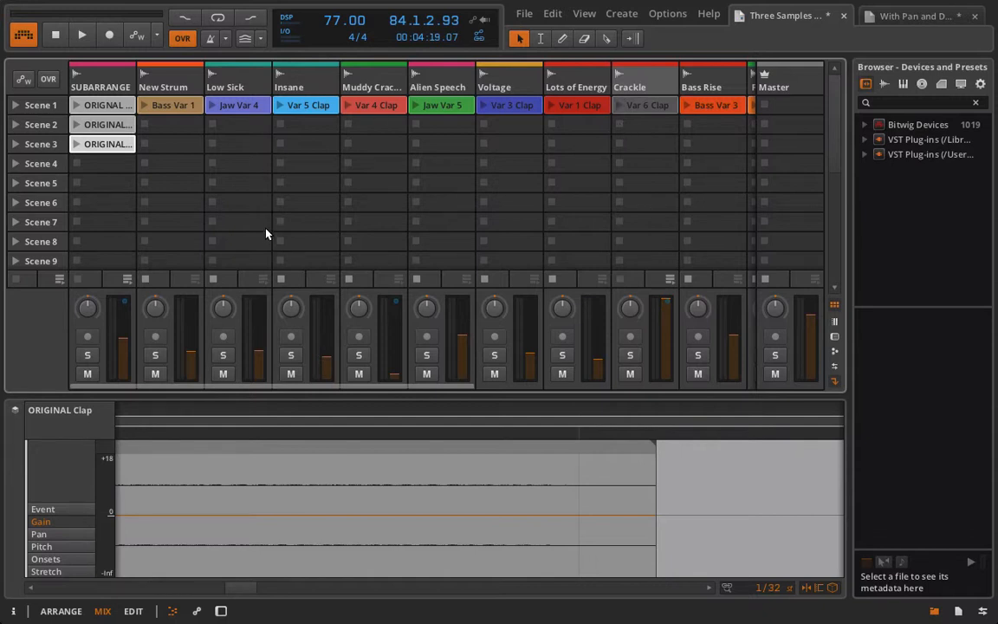
# Step: Activate the audio engine for the With Pan project and open the Master track's device chain
pyautogui.click(877, 17)
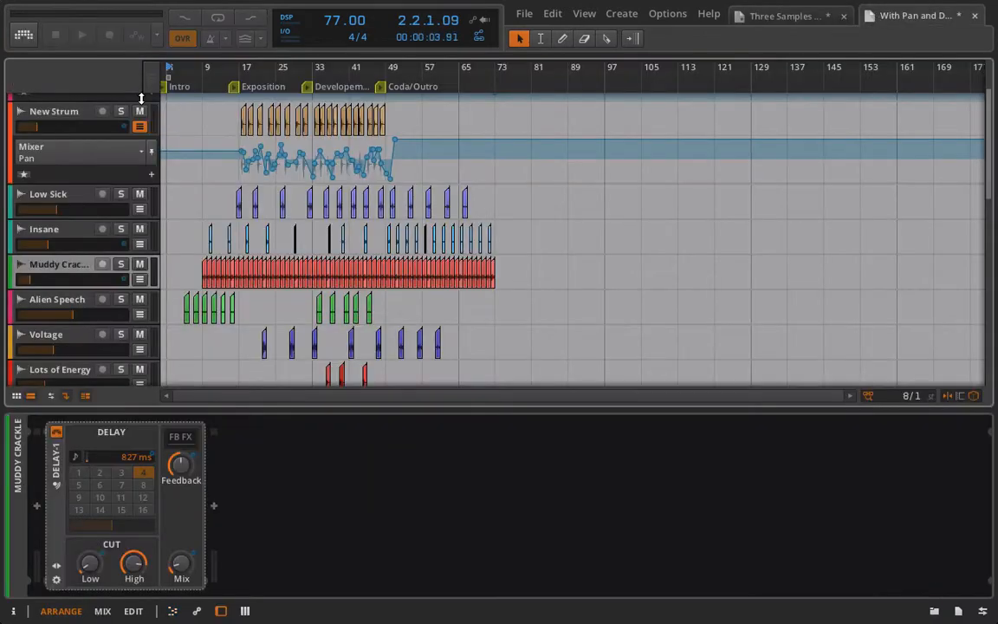
pyautogui.click(29, 39)
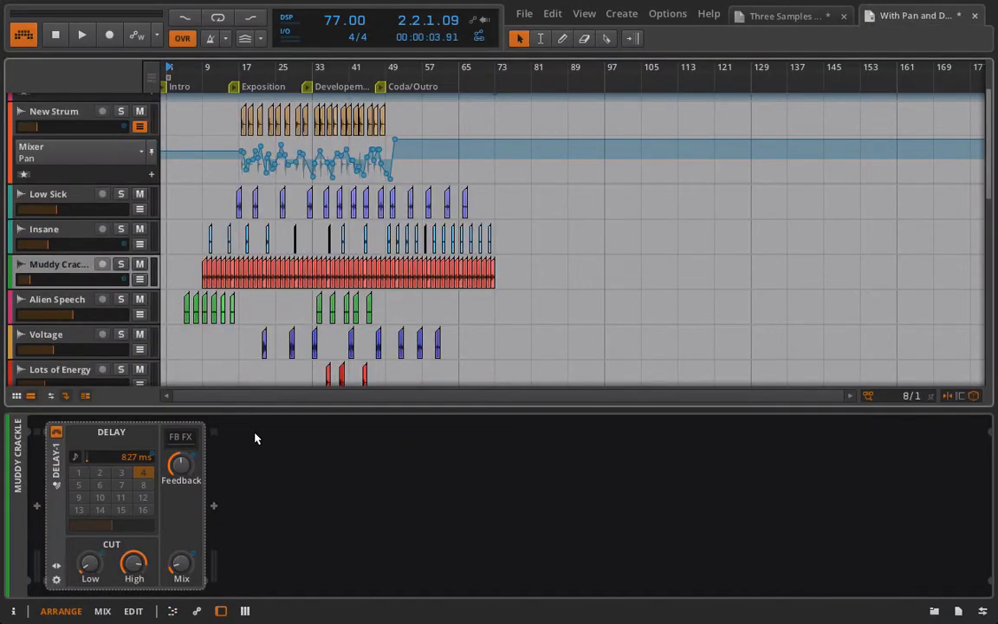
pyautogui.scroll(-10, 251, 247)
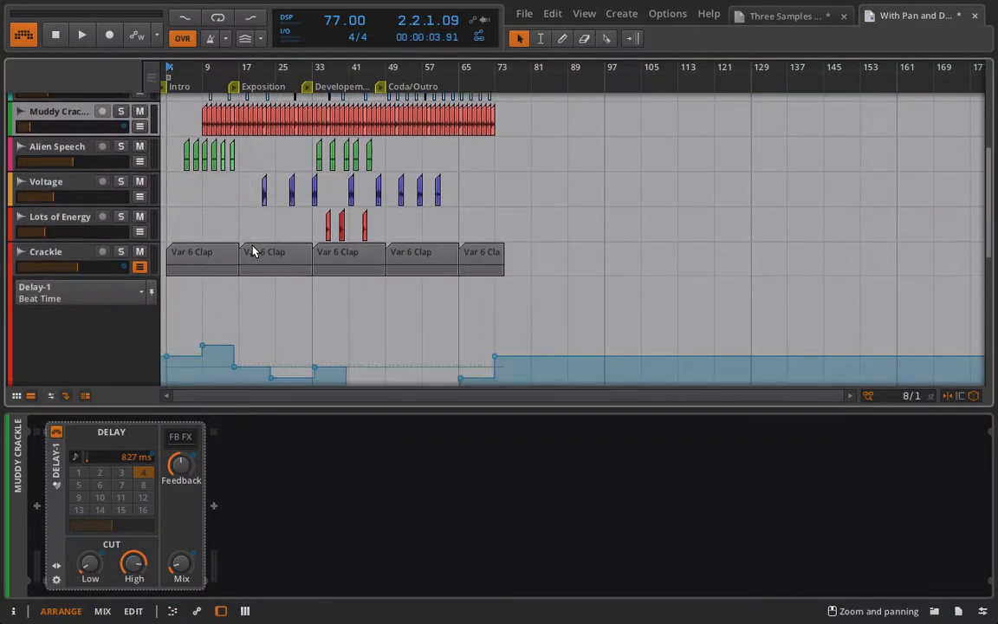
pyautogui.scroll(-8, 251, 245)
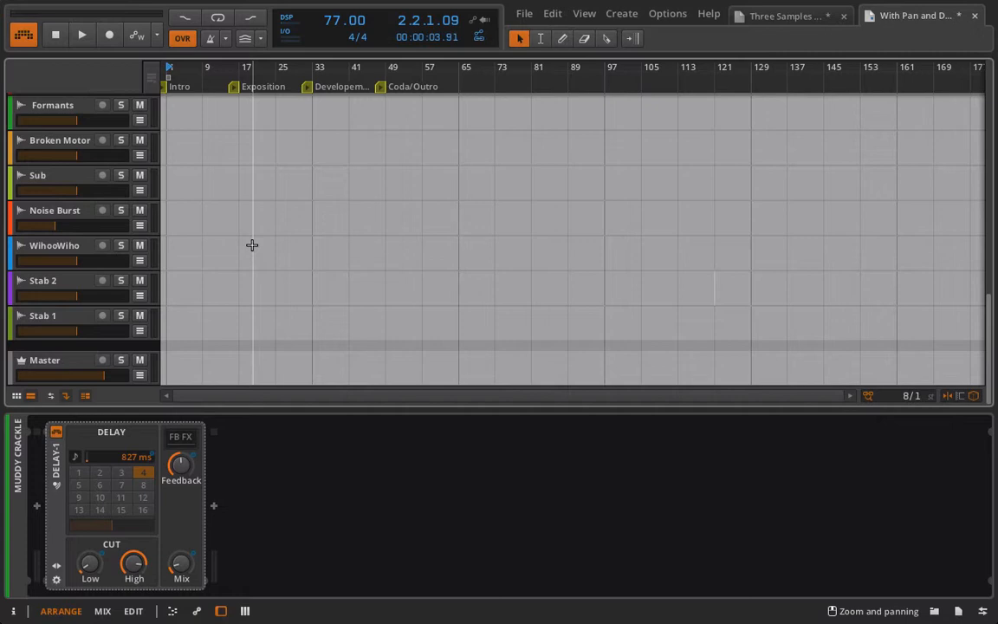
pyautogui.click(73, 363)
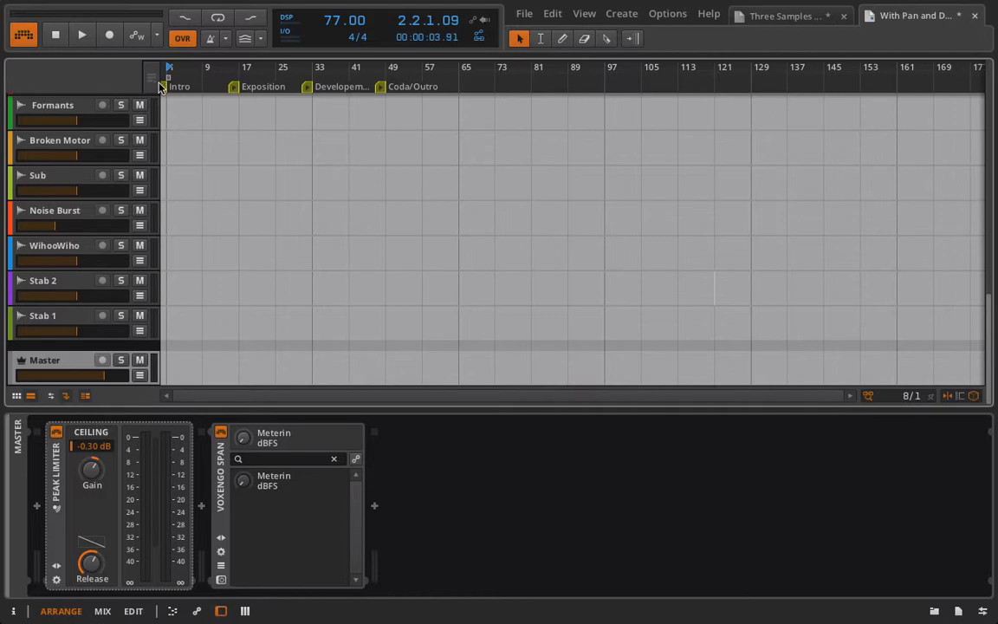
# Step: Play the With Pan project from bar 1 and open Master's Voxengo SPAN window, placing it clear of the track headers
pyautogui.click(51, 38)
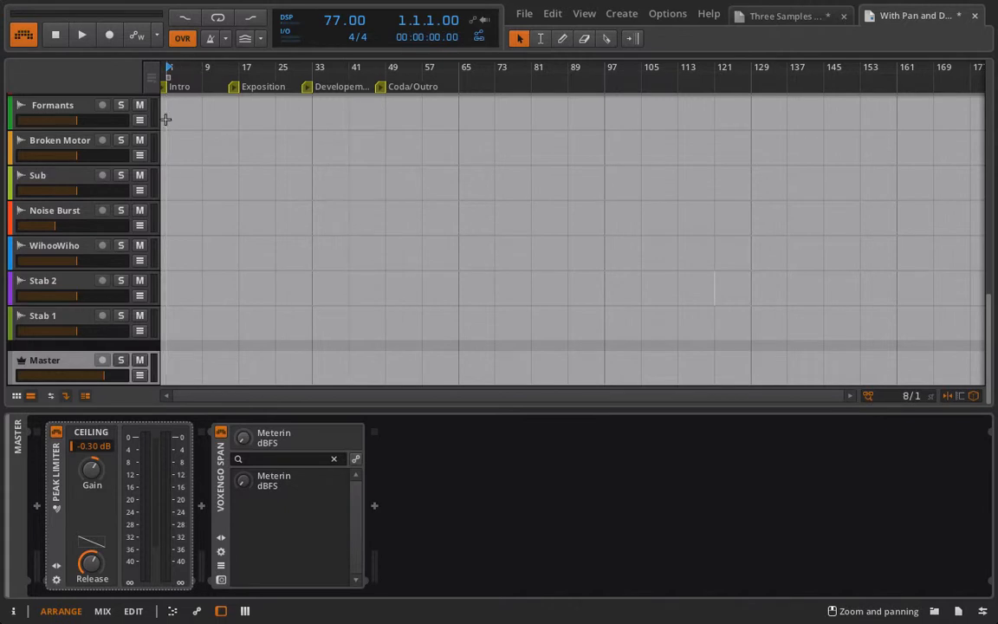
pyautogui.click(81, 34)
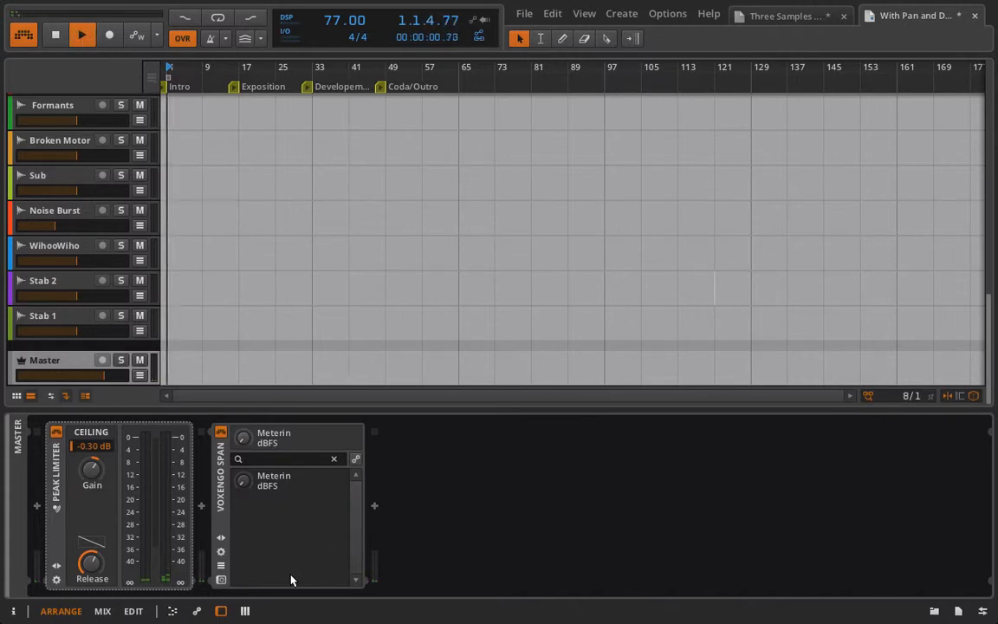
pyautogui.click(221, 579)
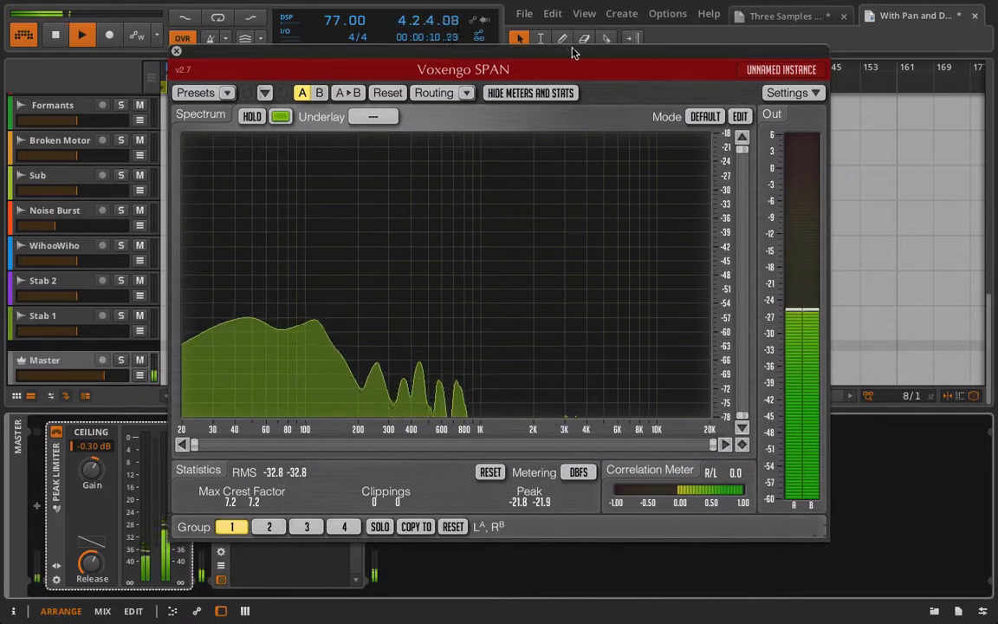
pyautogui.moveTo(566, 53); pyautogui.dragTo(788, 79)
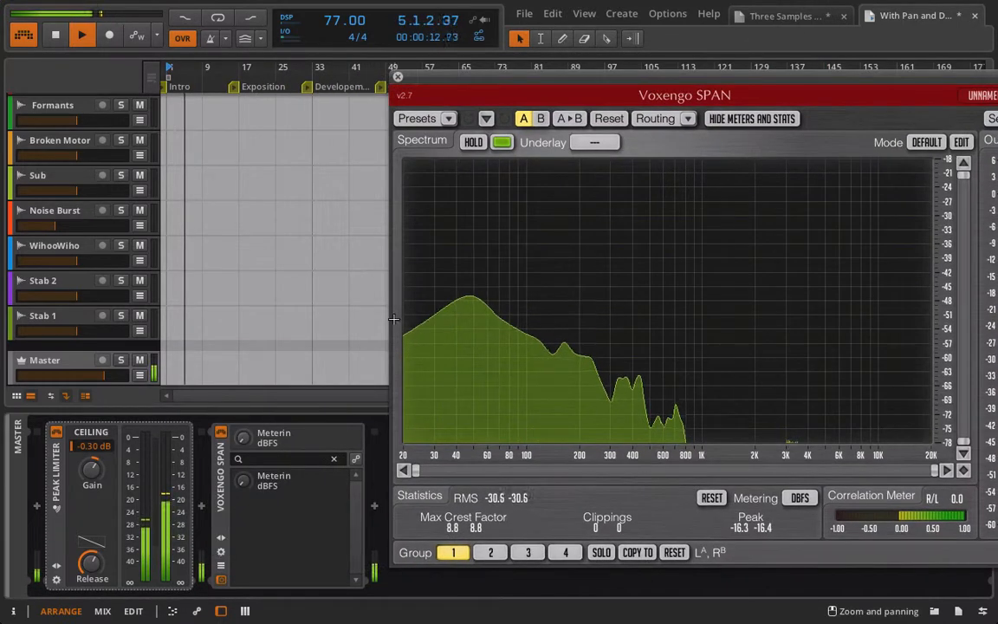
# Step: Show the Crackle track's Delay-1 device alongside its Beat Time automation while the project plays
pyautogui.scroll(1, 274, 323)
pyautogui.scroll(5, 274, 323)
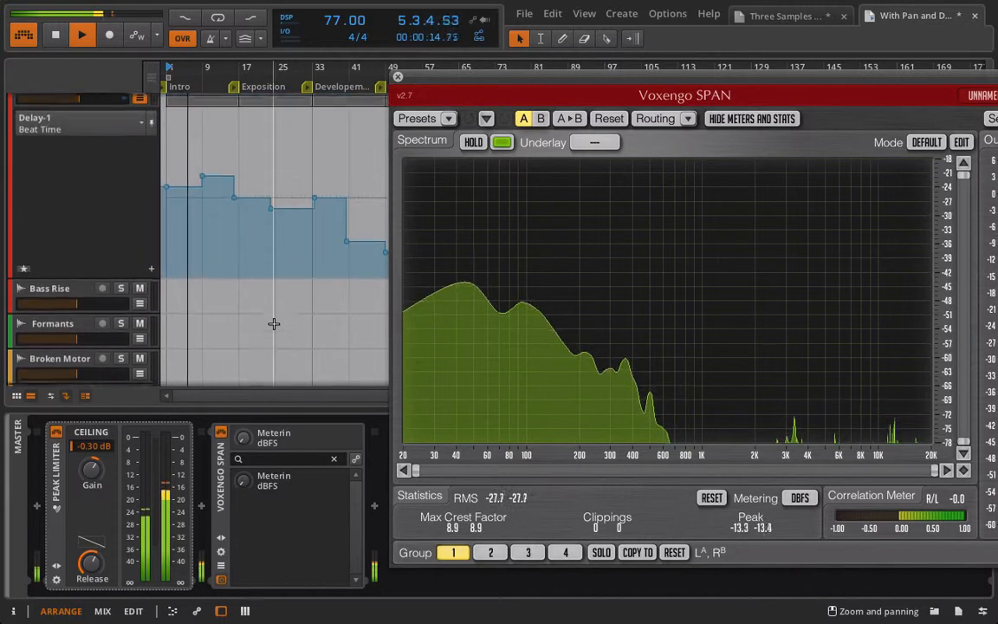
pyautogui.click(70, 166)
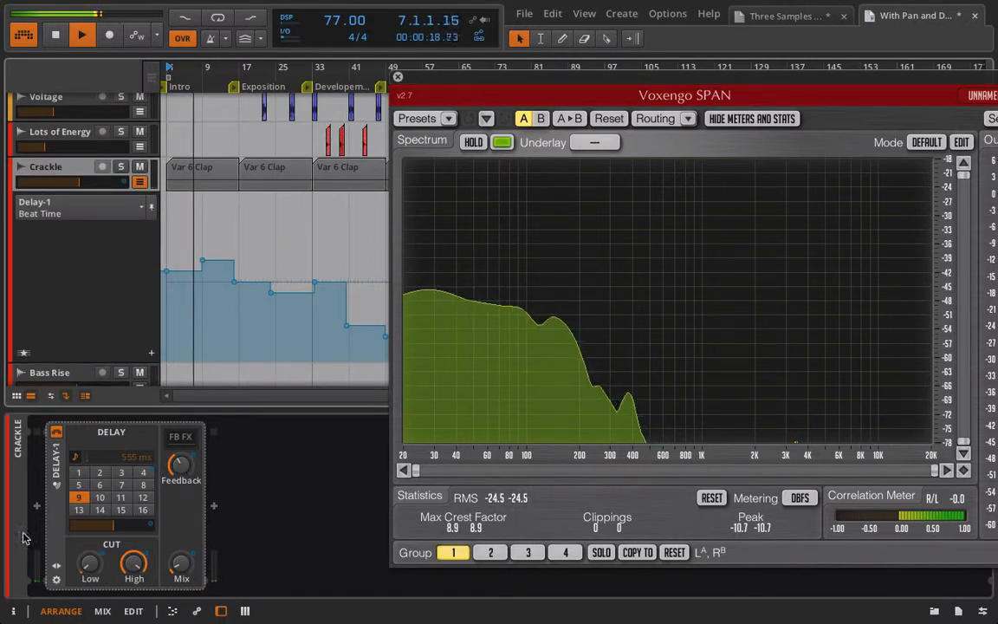
# Step: Show the Lots of Energy track's delay device and display its Beat Time automation through to the Coda/Outro
pyautogui.scroll(3, 93, 254)
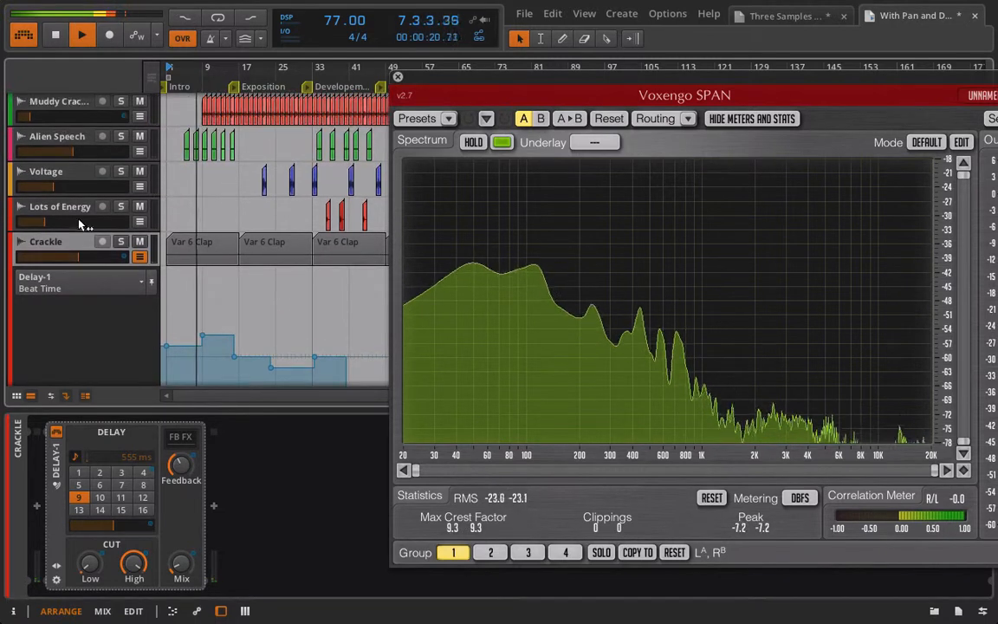
pyautogui.click(80, 216)
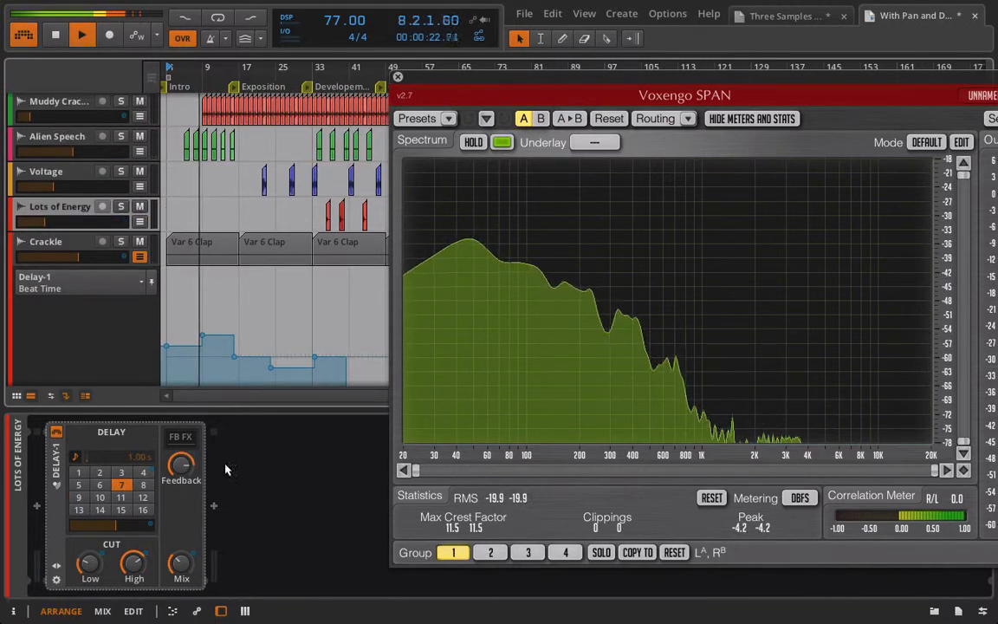
pyautogui.click(140, 222)
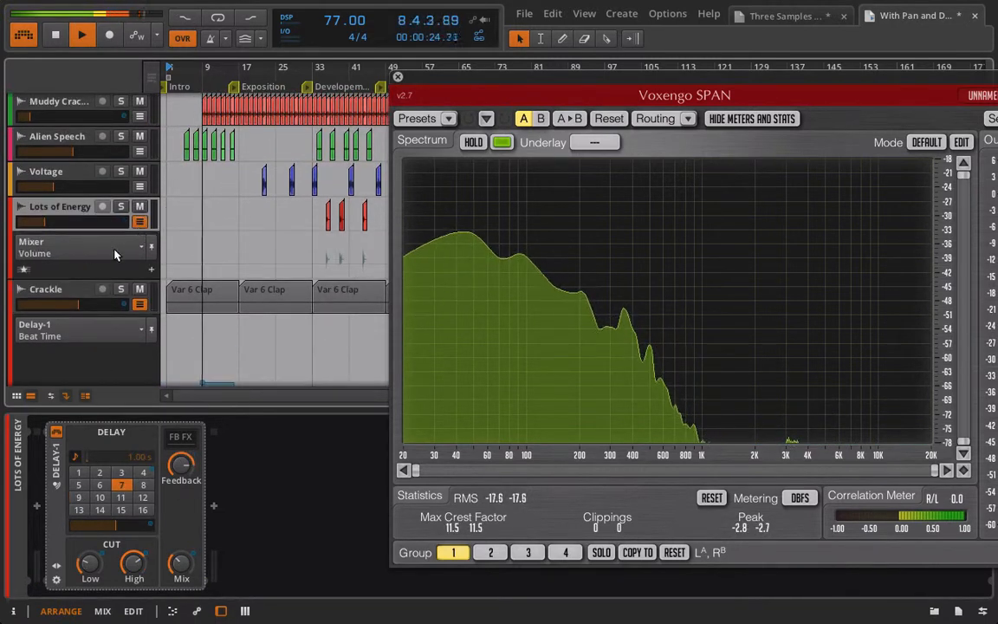
pyautogui.click(111, 248)
pyautogui.click(93, 272)
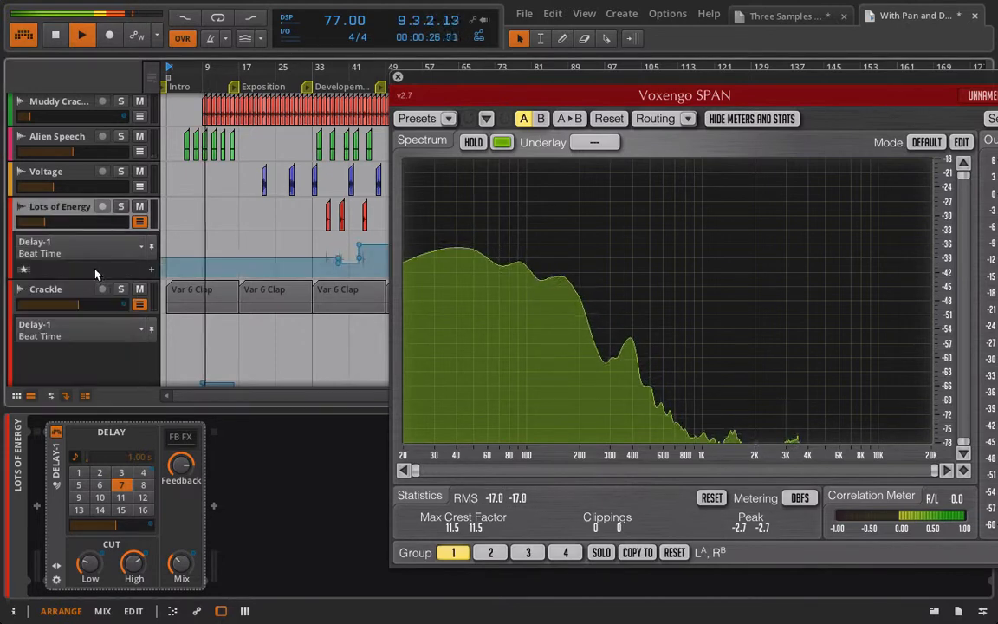
pyautogui.hscroll(5, 237, 272)
pyautogui.hscroll(-2, 236, 272)
# Step: Display the Pan automation of Lots of Energy, followed by its delay Mix automation
pyautogui.click(111, 247)
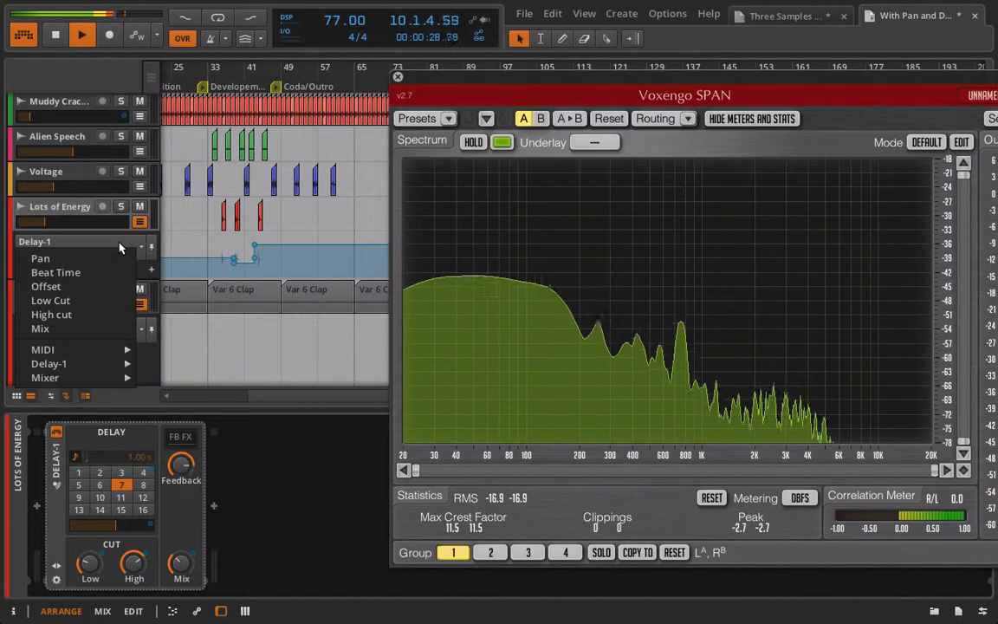
pyautogui.click(103, 259)
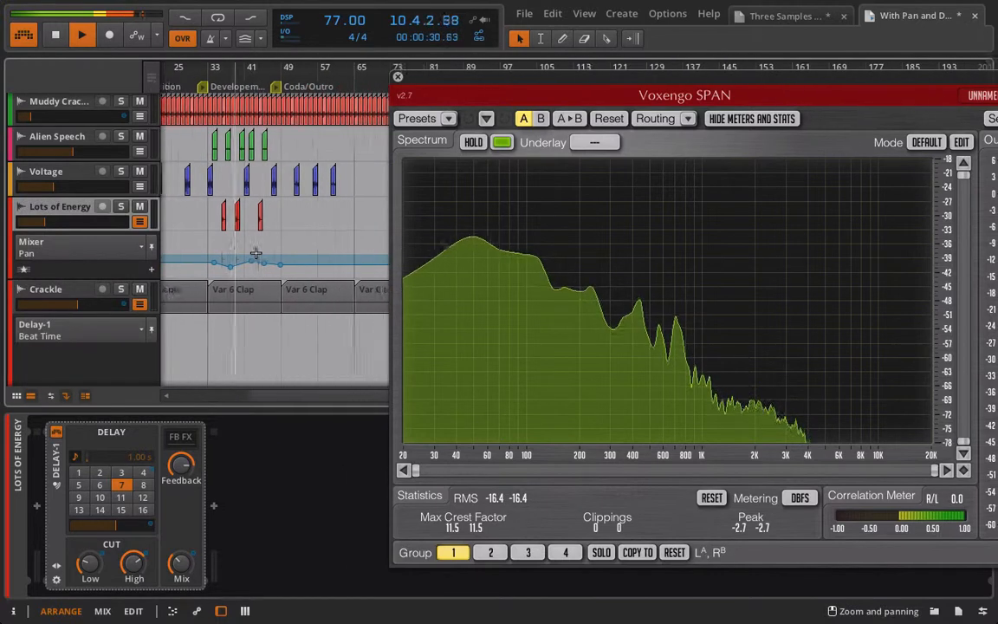
pyautogui.click(82, 249)
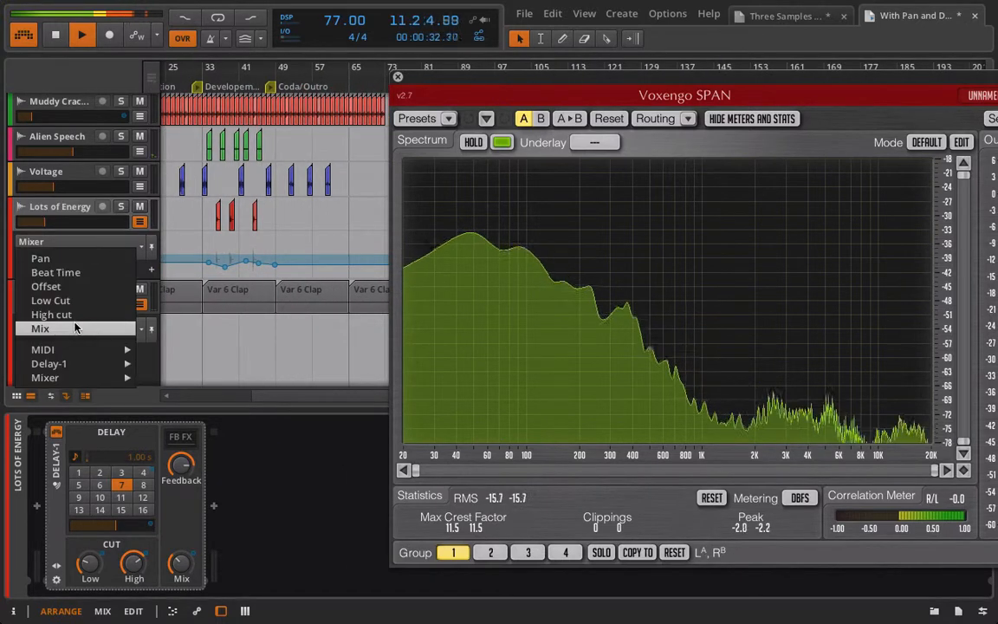
pyautogui.click(75, 328)
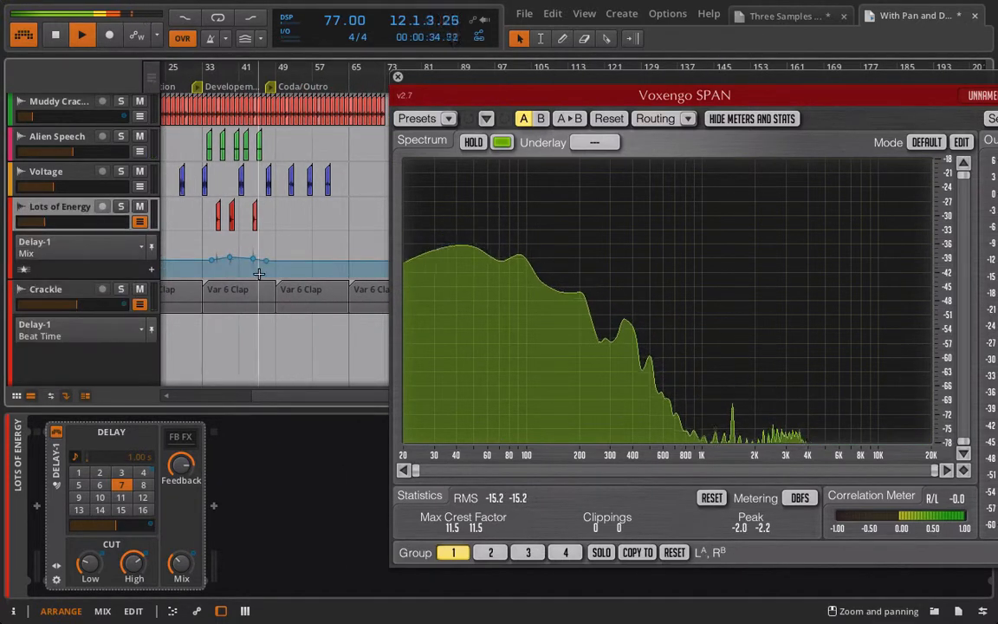
# Step: Show the Voltage track's delay device and expand its delay Mix automation lane
pyautogui.scroll(2, 87, 229)
pyautogui.click(87, 230)
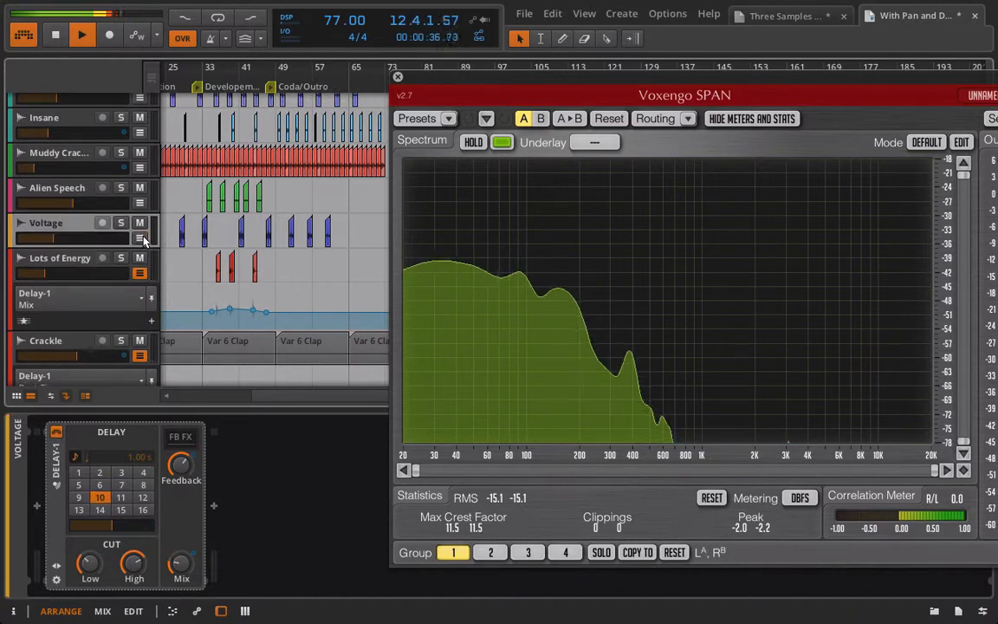
pyautogui.click(140, 239)
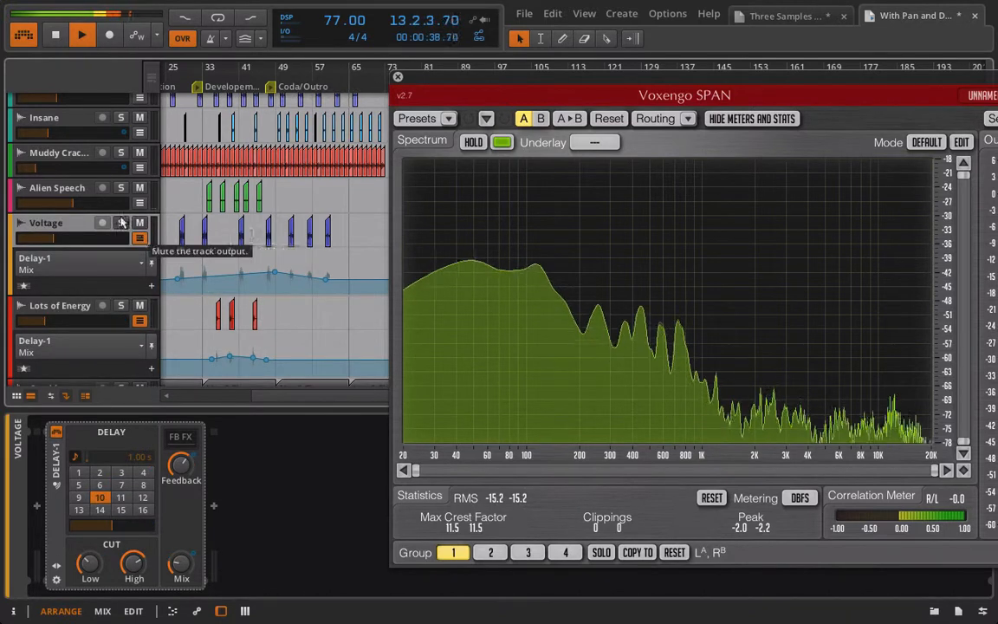
# Step: Show the Alien Speech track's delay device and expand its automation, changing the displayed parameter from Pan to High cut
pyautogui.click(67, 190)
pyautogui.click(139, 203)
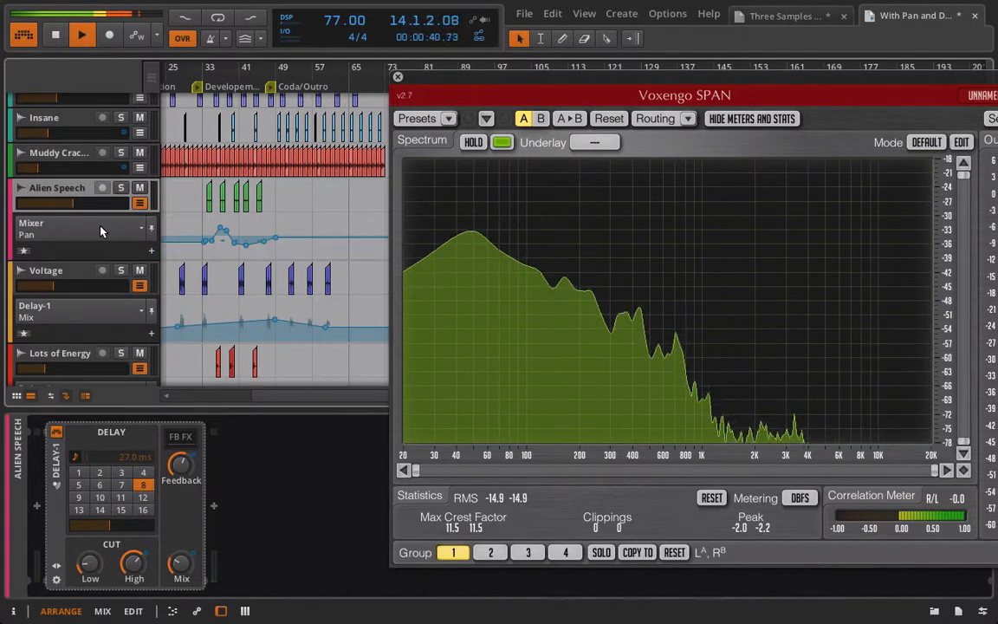
pyautogui.click(95, 232)
pyautogui.click(82, 253)
# Step: Show Muddy Crackle's delay device and inspect its delay Feedback automation along the whole arrangement
pyautogui.scroll(3, 87, 260)
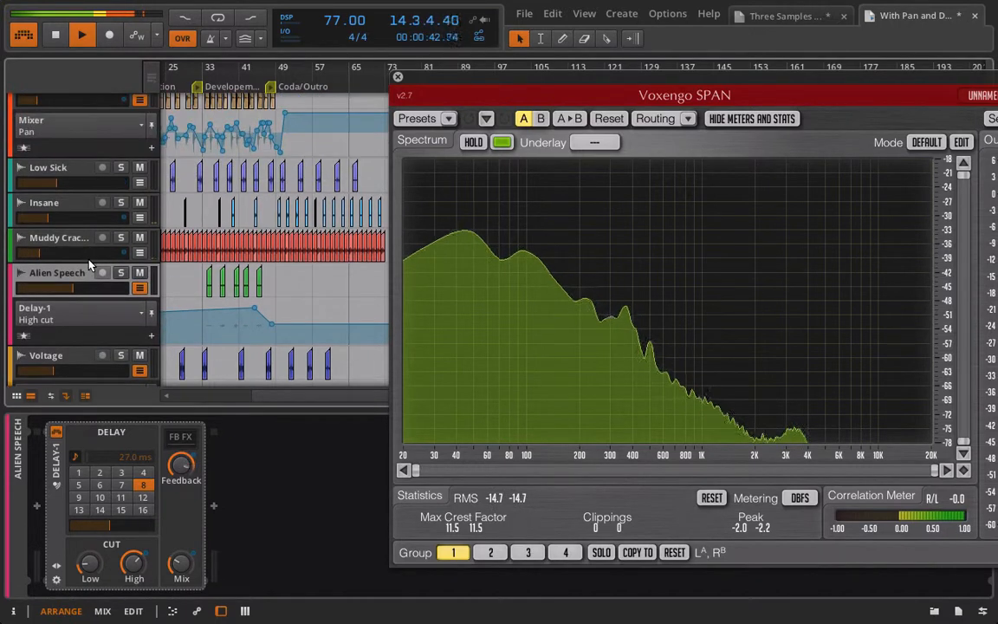
pyautogui.hscroll(-3, 172, 298)
pyautogui.hscroll(-2, 172, 297)
pyautogui.scroll(1, 172, 297)
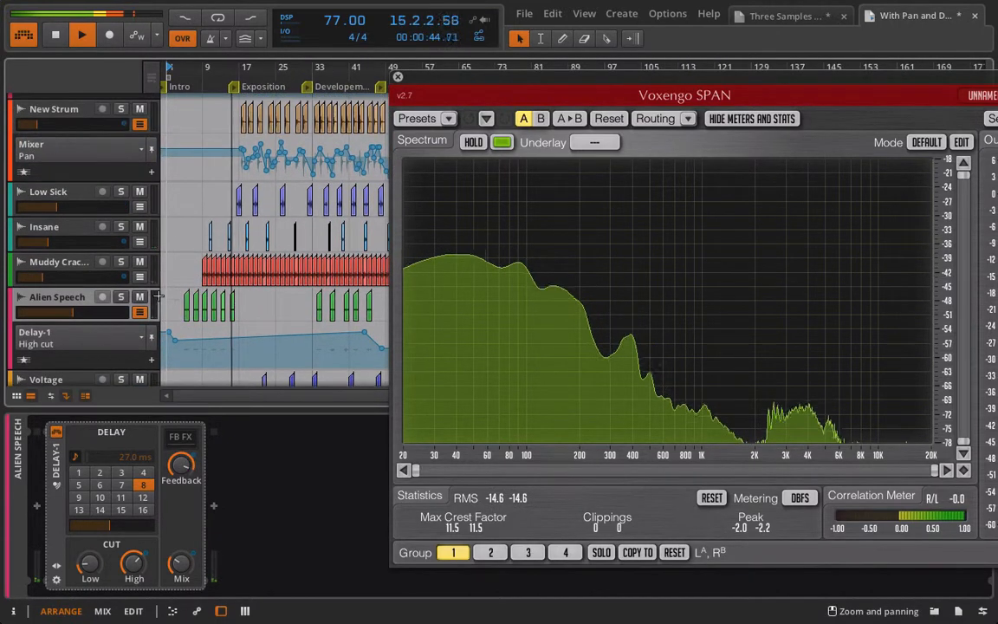
pyautogui.click(50, 270)
pyautogui.click(139, 276)
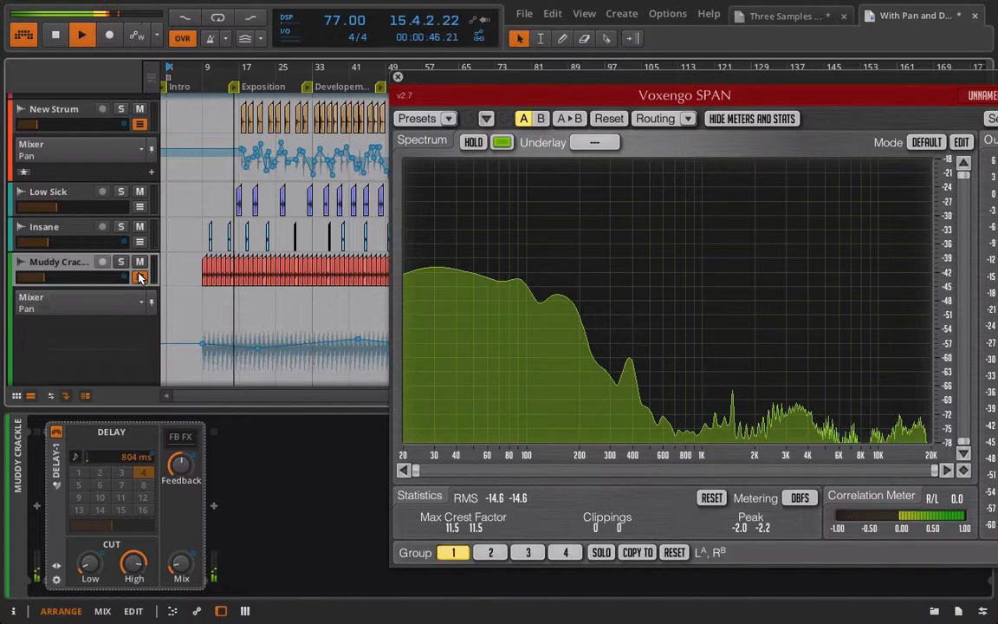
pyautogui.click(103, 301)
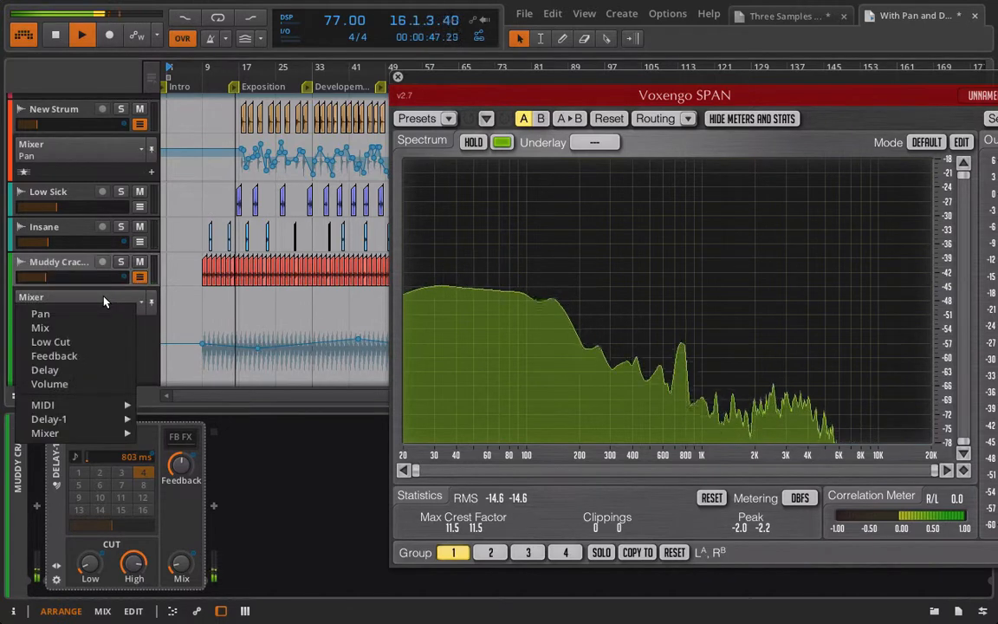
pyautogui.click(83, 356)
pyautogui.hscroll(5, 260, 334)
pyautogui.hscroll(-4, 261, 336)
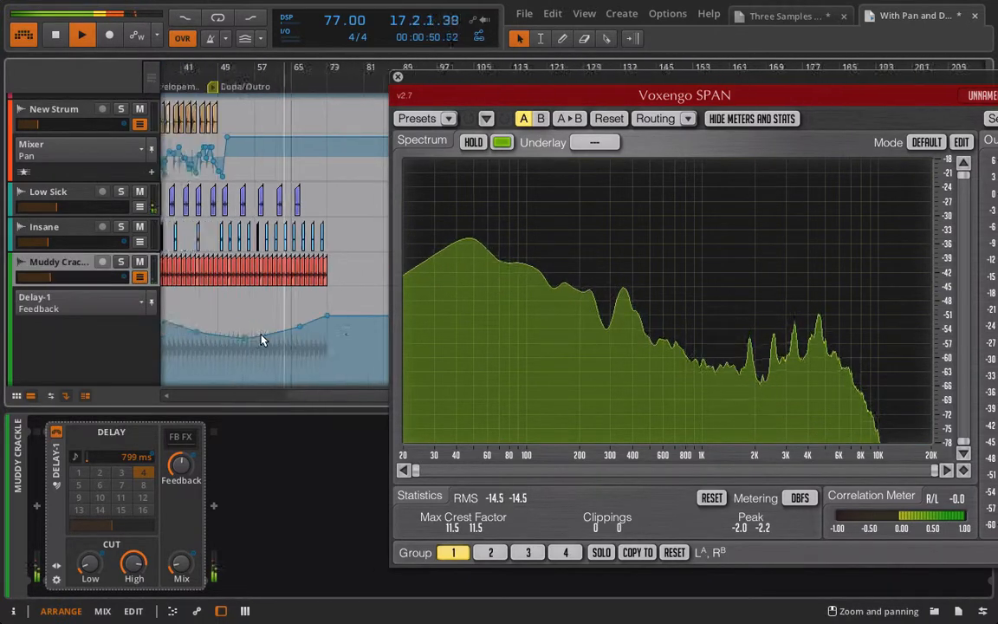
# Step: Switch Crackle's automation lane to delay Feedback and inspect the curve from the Intro past the end of the clips
pyautogui.scroll(1, 260, 334)
pyautogui.scroll(-8, 259, 333)
pyautogui.scroll(4, 260, 331)
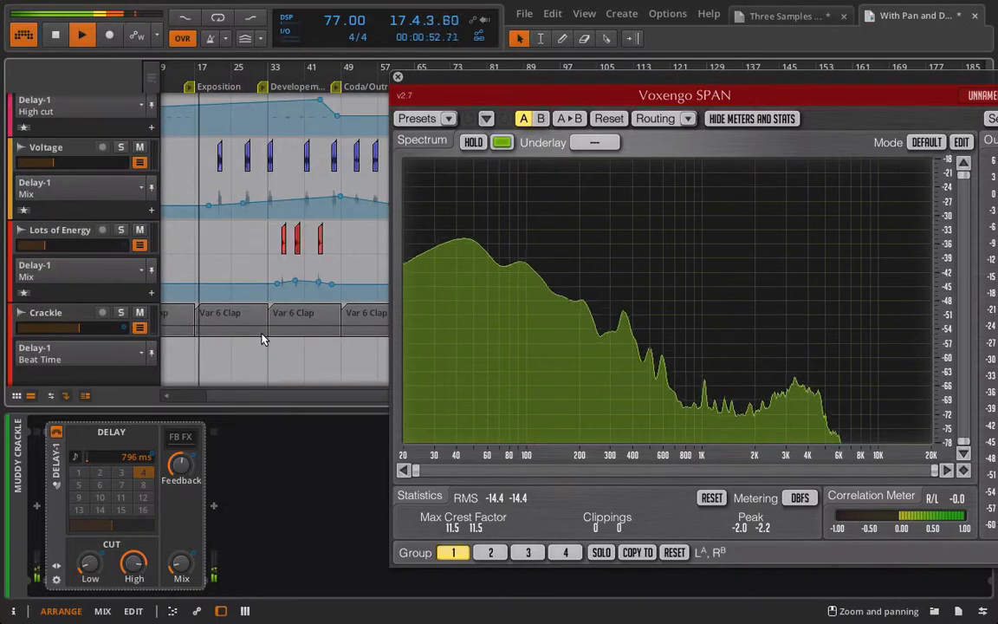
pyautogui.scroll(-2, 263, 336)
pyautogui.scroll(-1, 262, 338)
pyautogui.click(95, 227)
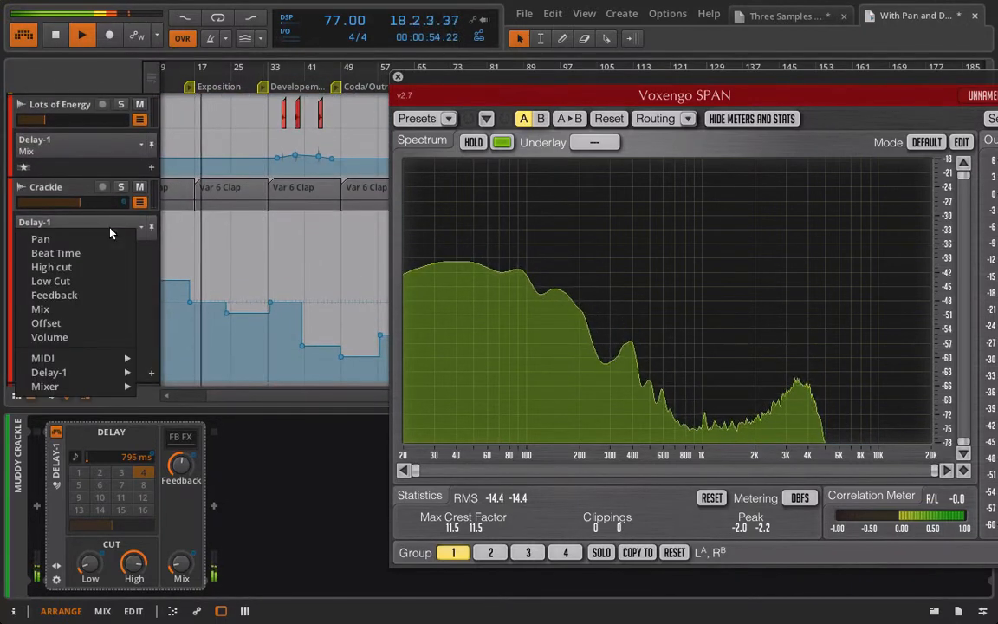
pyautogui.click(76, 300)
pyautogui.hscroll(6, 334, 278)
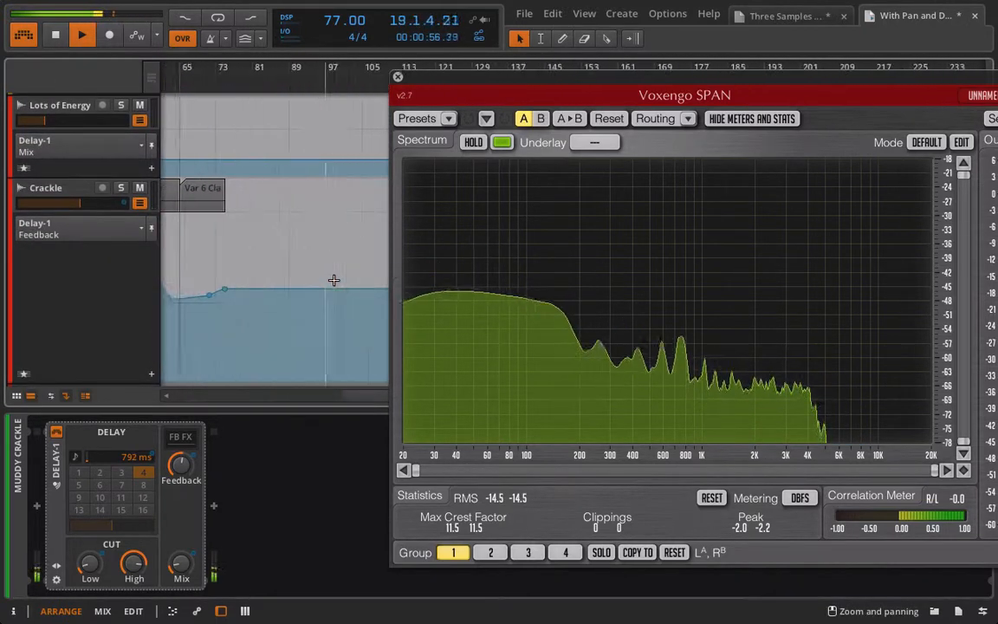
pyautogui.hscroll(-7, 334, 280)
# Step: Close the SPAN window and look over the automation curves from SUBARRANGE's volume down to Voltage's delay Mix
pyautogui.scroll(4, 333, 280)
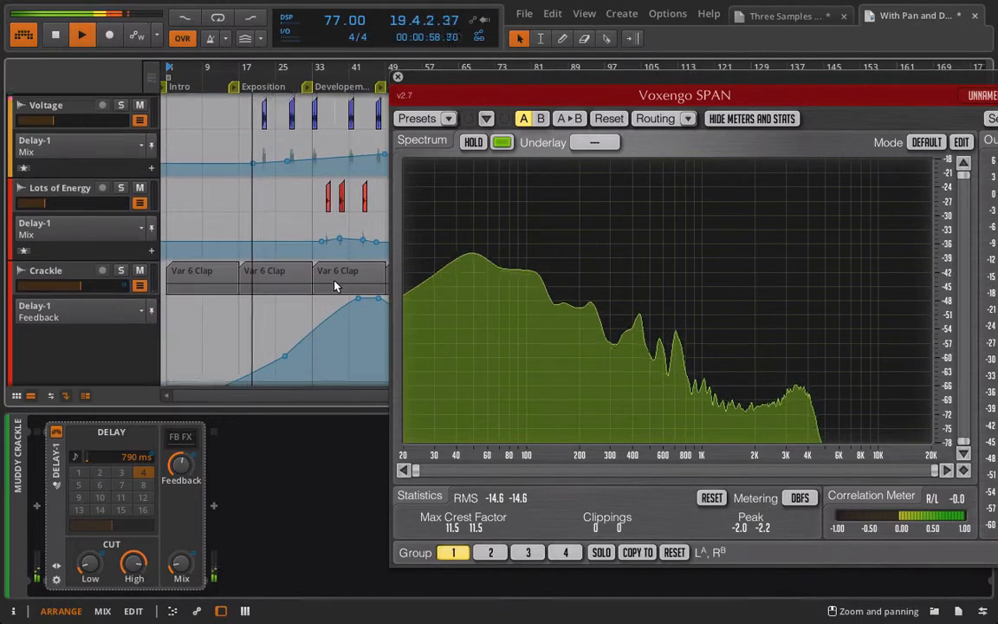
pyautogui.scroll(10, 333, 280)
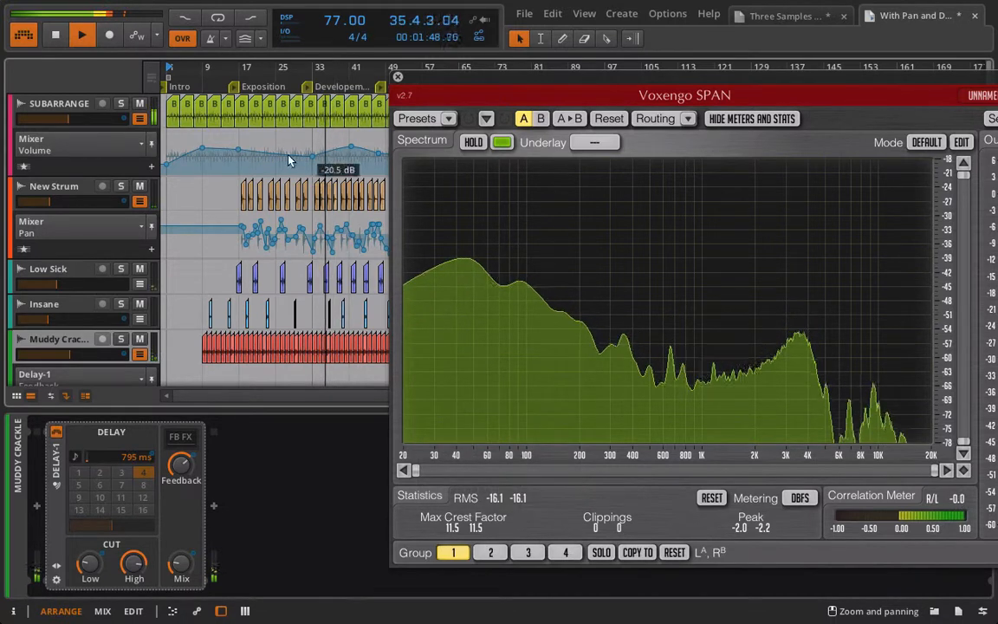
pyautogui.click(397, 76)
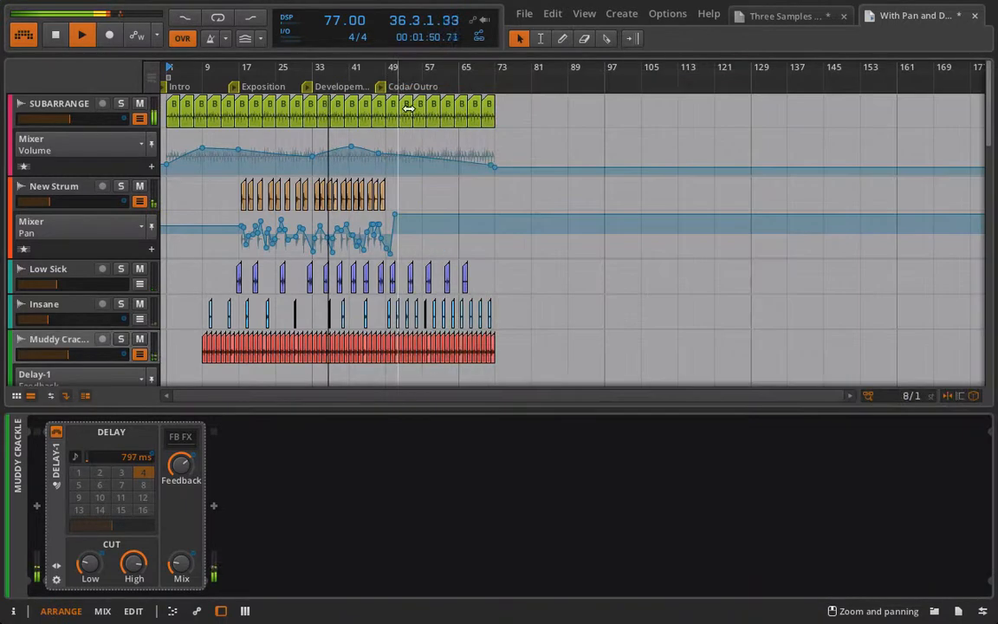
pyautogui.scroll(-2, 437, 179)
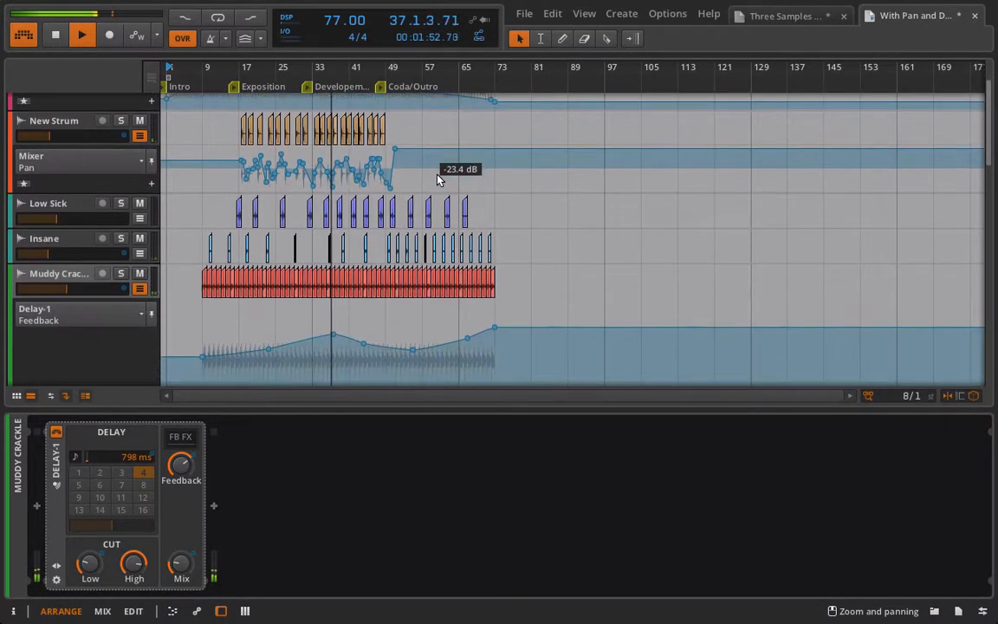
pyautogui.scroll(2, 438, 179)
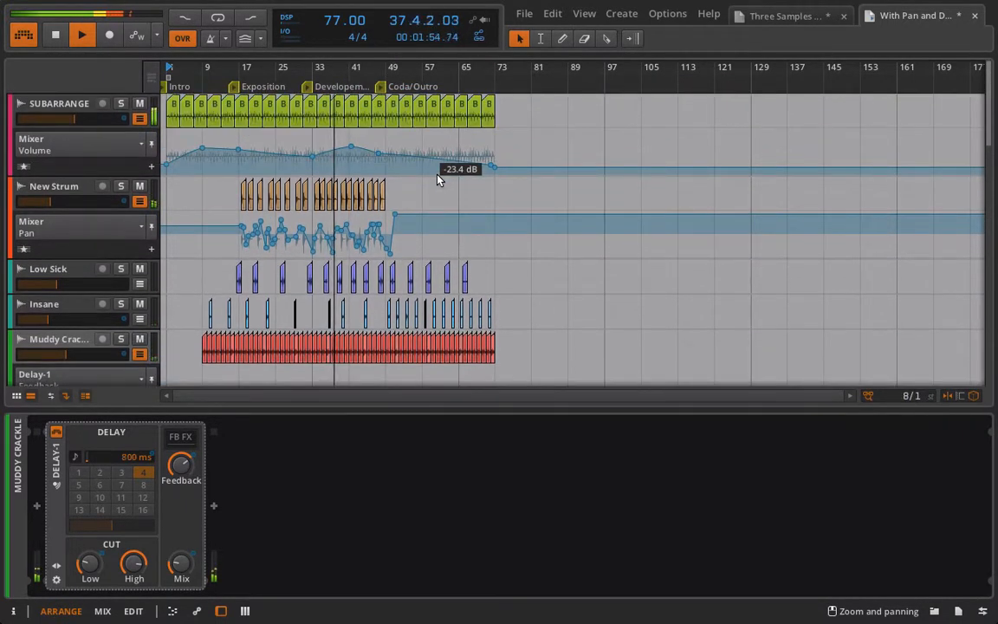
pyautogui.scroll(-4, 102, 324)
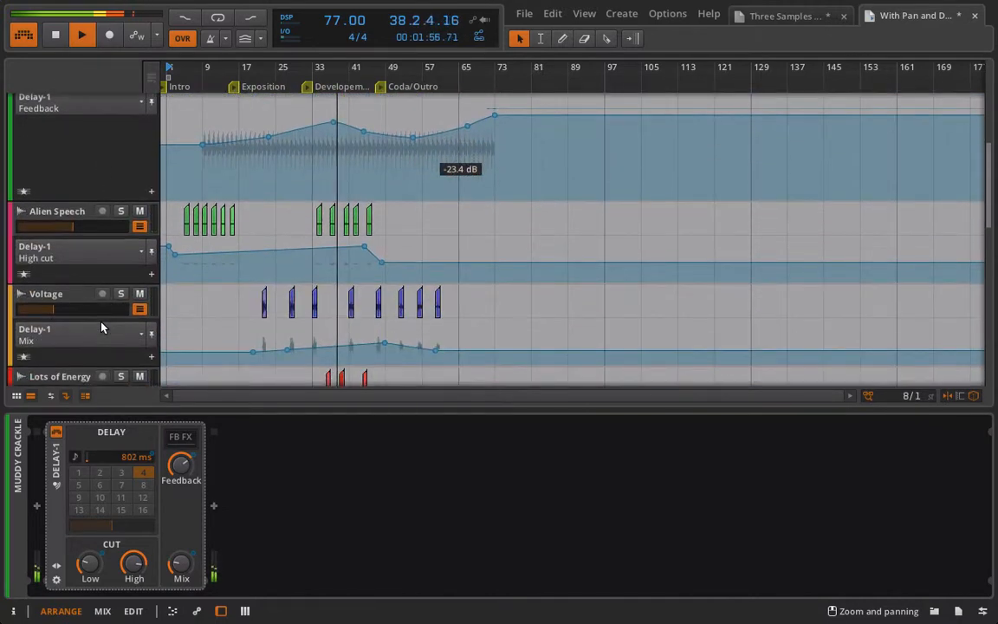
# Step: Reopen Voxengo SPAN from the Master track and return to Crackle's Feedback automation while playback continues
pyautogui.scroll(-10, 101, 327)
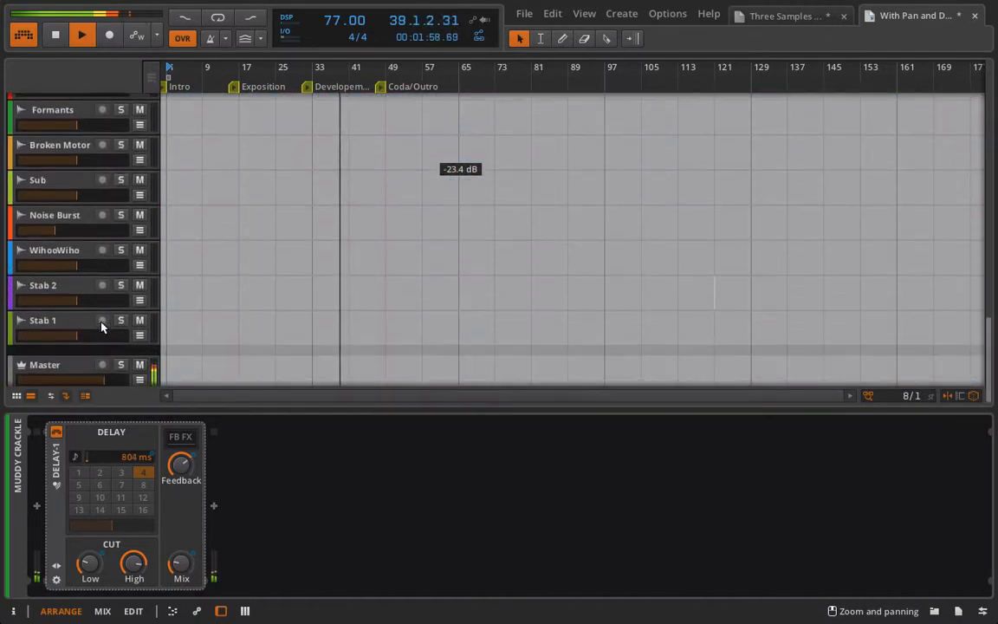
pyautogui.click(68, 360)
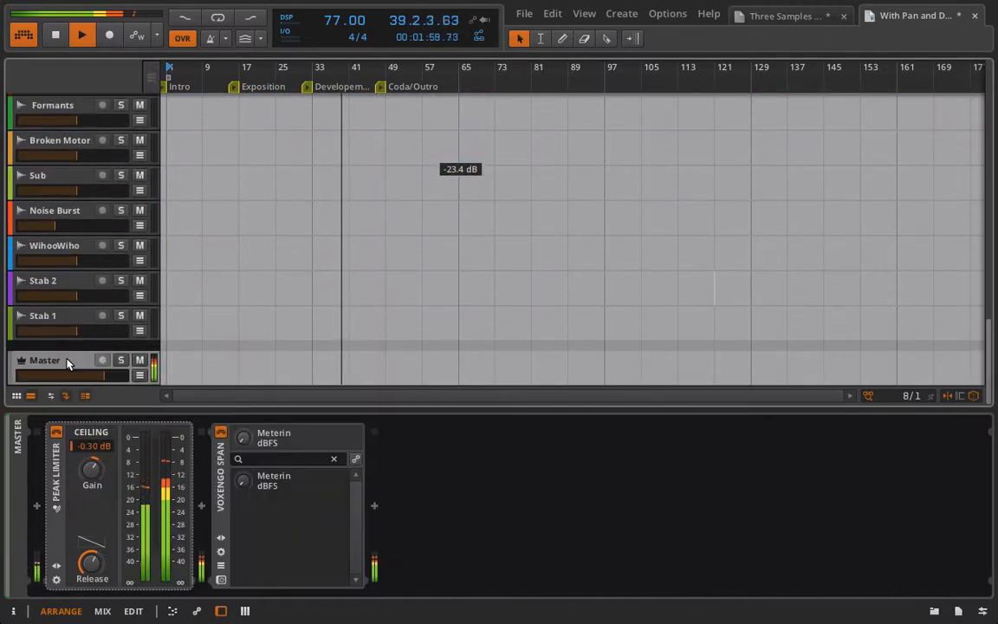
pyautogui.click(220, 580)
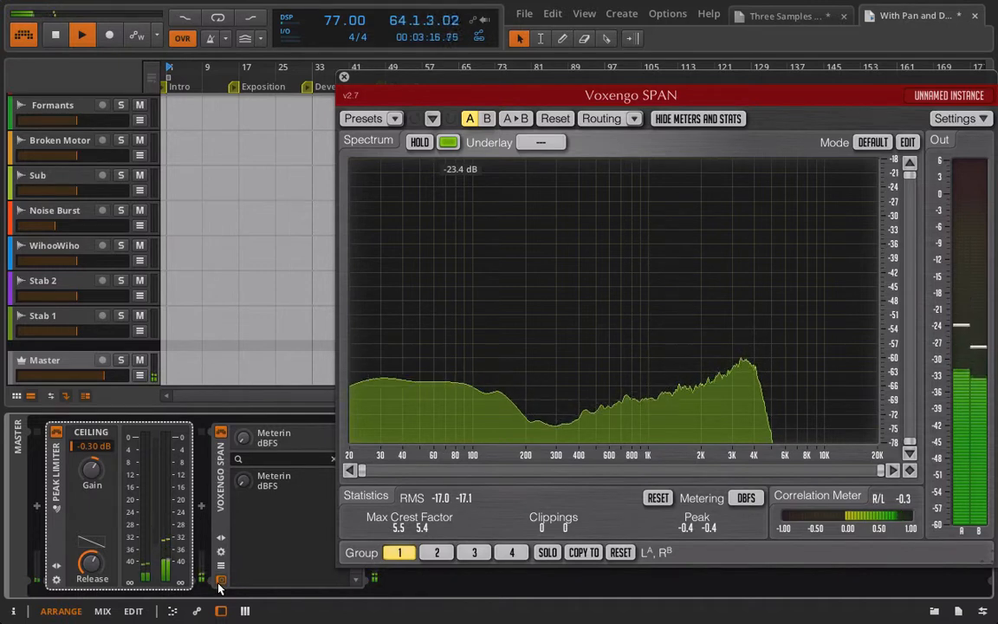
pyautogui.scroll(5, 291, 208)
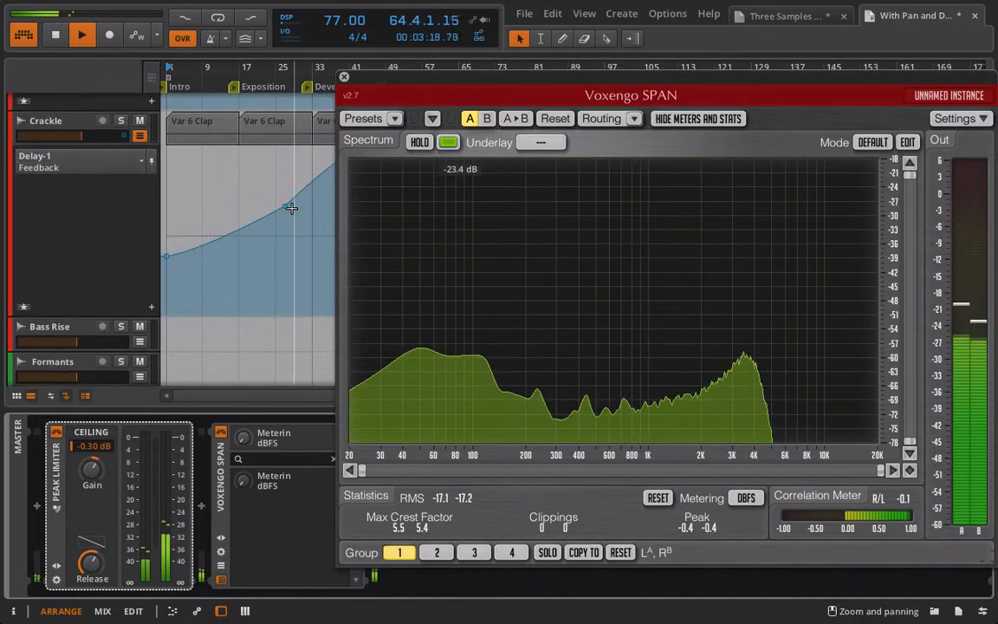
# Step: Close the Voxengo SPAN window and hide the automation lanes of Muddy Crackle, Alien Speech, Voltage, Lots of Energy and Crackle
pyautogui.scroll(5, 291, 208)
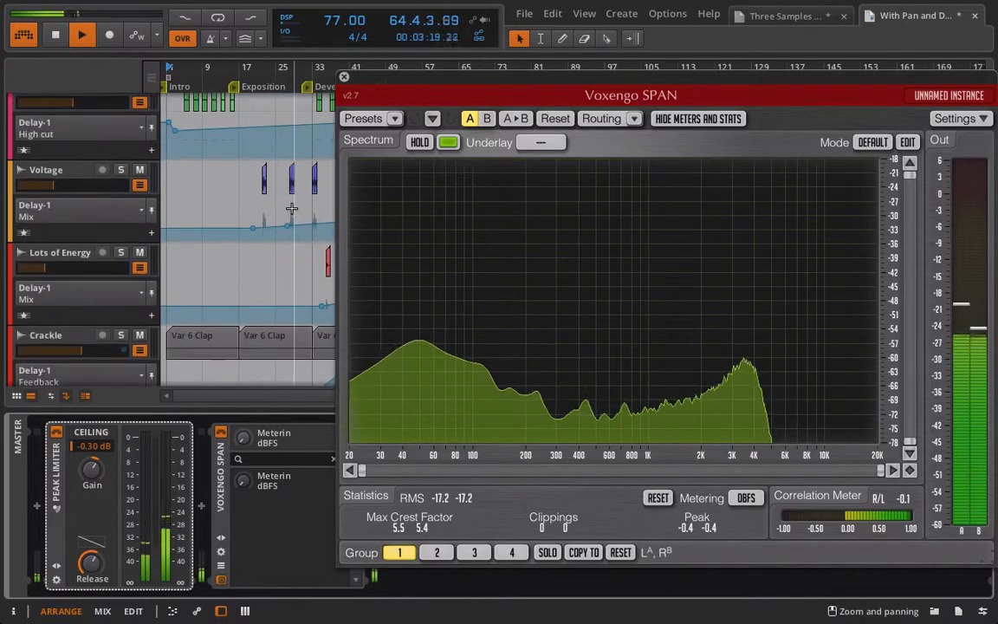
pyautogui.click(345, 77)
pyautogui.scroll(4, 416, 216)
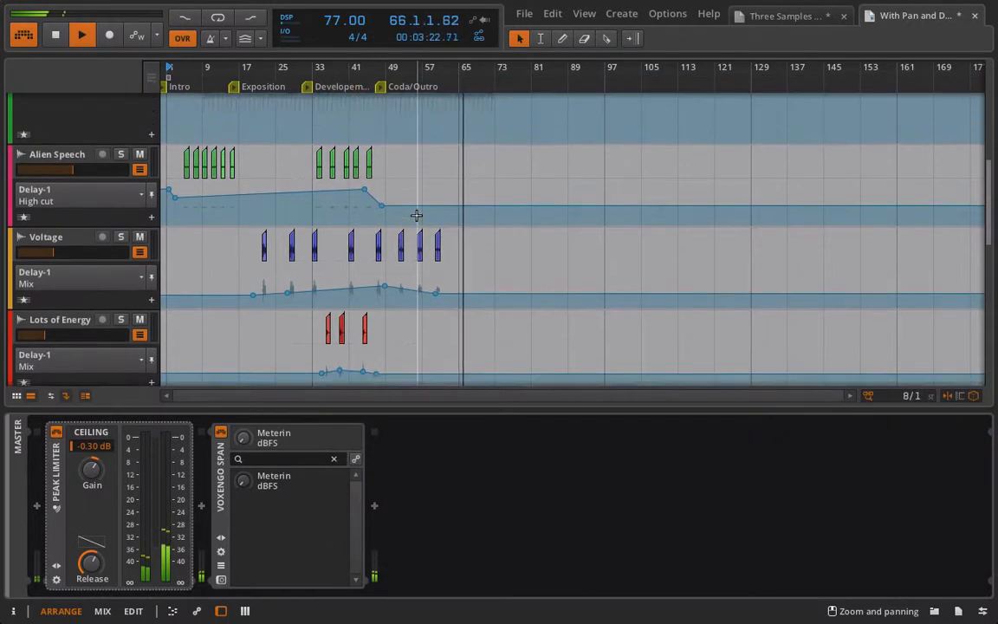
pyautogui.scroll(5, 417, 215)
pyautogui.scroll(-2, 416, 215)
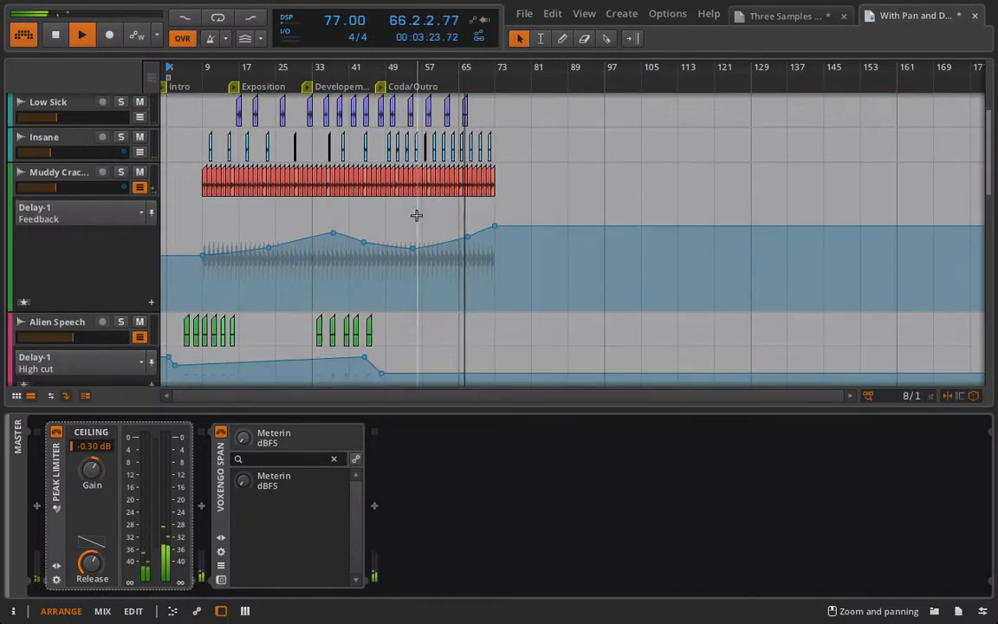
pyautogui.click(138, 190)
pyautogui.click(139, 222)
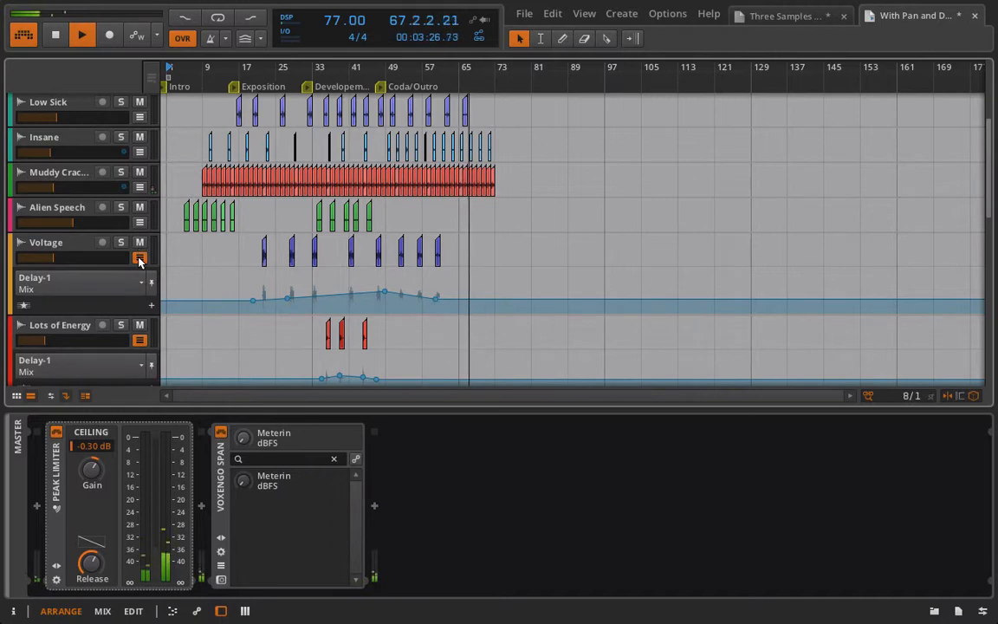
pyautogui.click(139, 260)
pyautogui.click(139, 292)
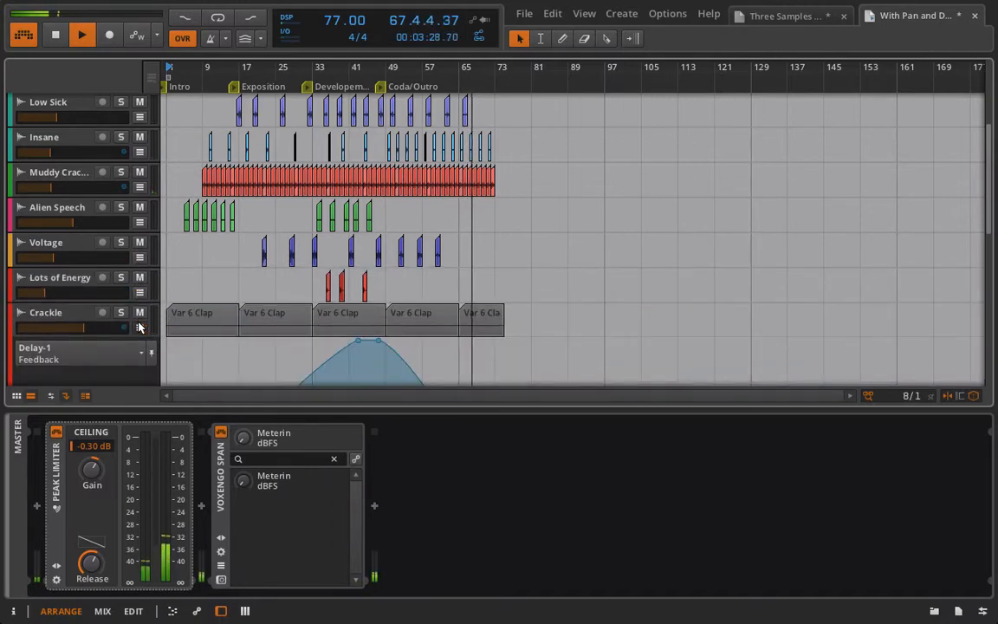
pyautogui.click(139, 326)
# Step: Hide the automation lanes of New Strum and SUBARRANGE, and stop playback once the arrangement has played through
pyautogui.scroll(5, 137, 286)
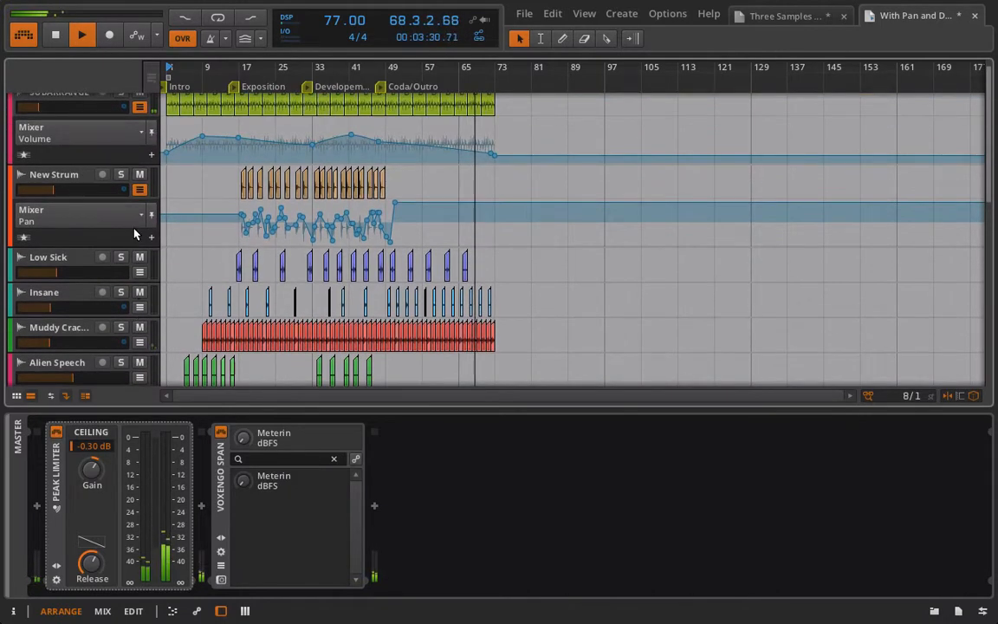
pyautogui.click(138, 189)
pyautogui.scroll(2, 136, 189)
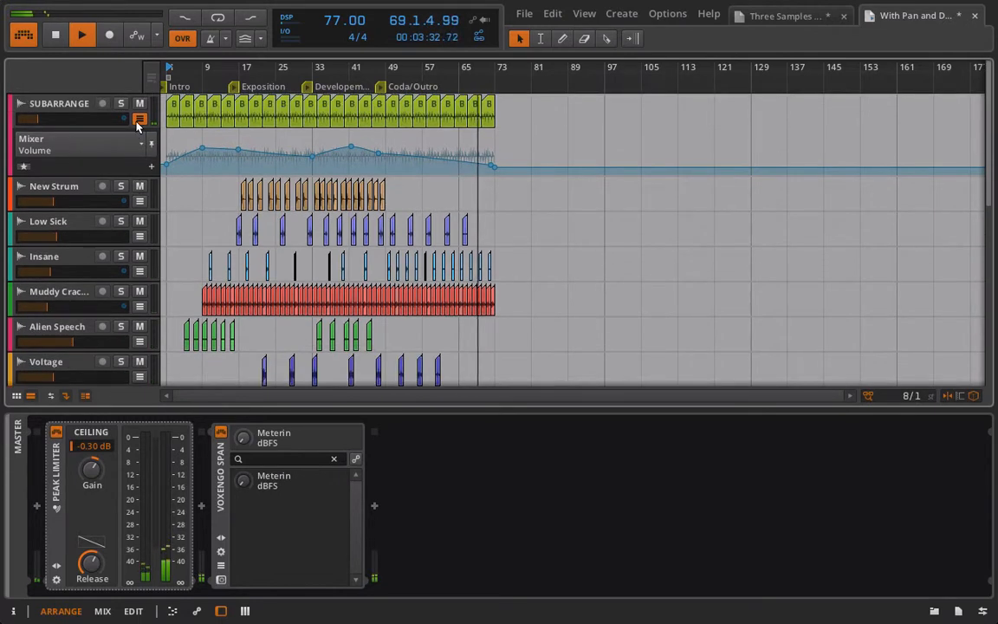
pyautogui.click(137, 121)
pyautogui.scroll(-2, 143, 191)
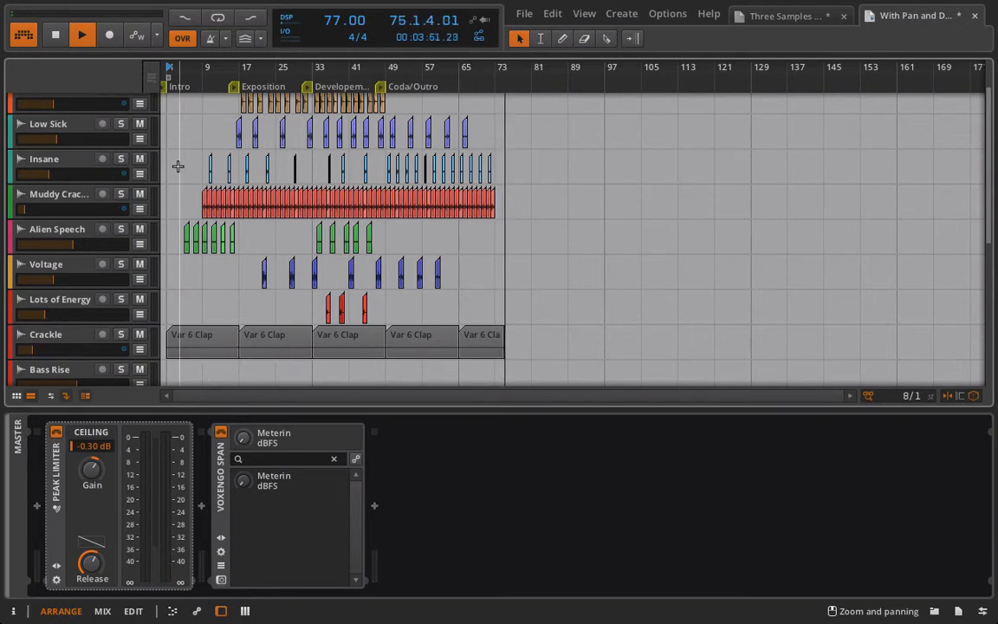
pyautogui.click(57, 36)
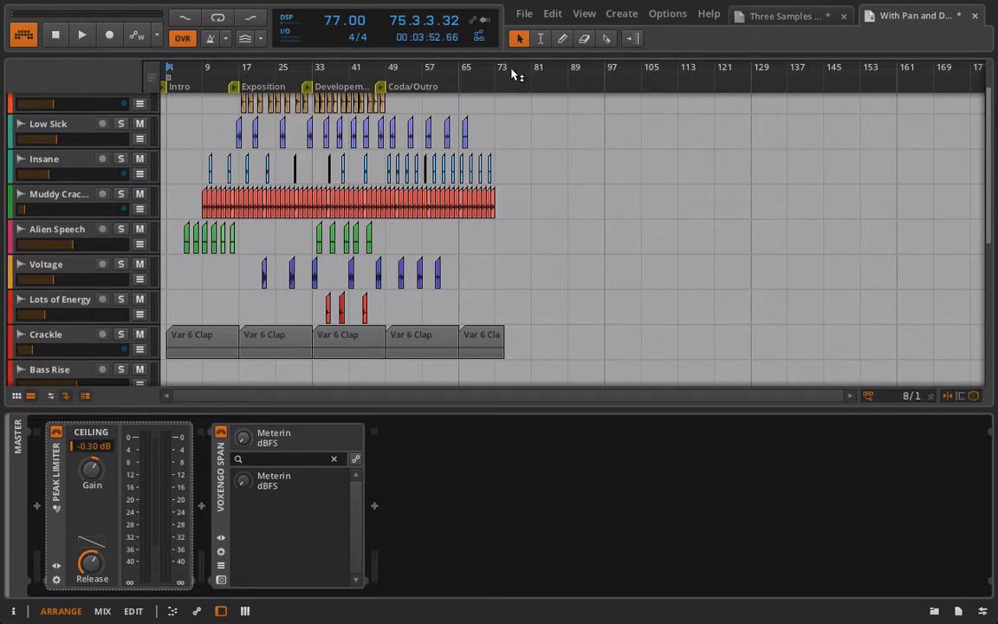
# Step: Show the arrangement of the Three Samples project for comparison, and return to the project with pan and delay automation
pyautogui.click(766, 16)
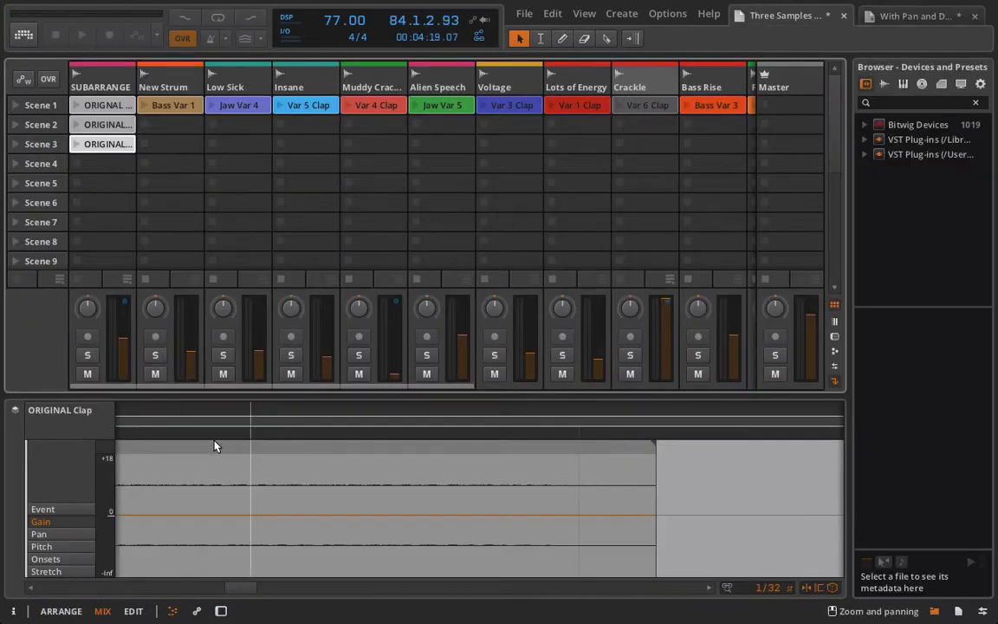
pyautogui.click(59, 610)
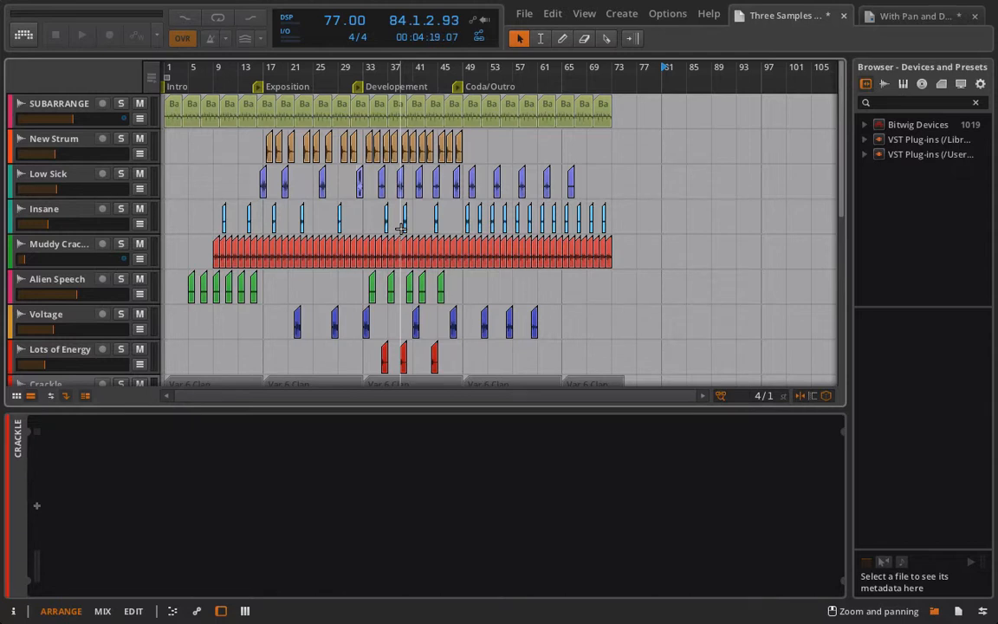
pyautogui.click(896, 15)
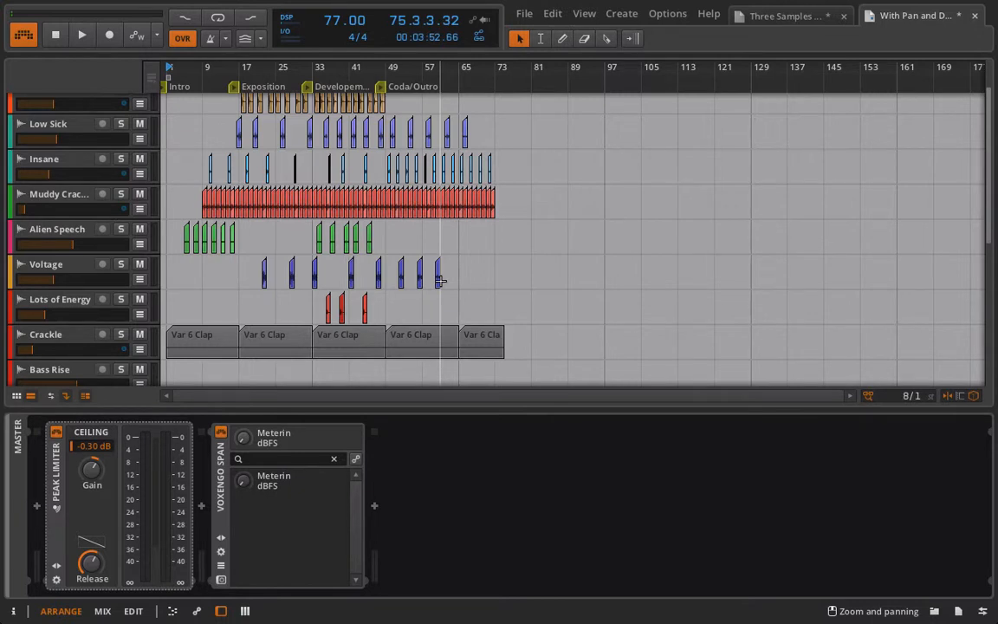
# Step: Select the Muddy Crackle track to show its delay device
pyautogui.scroll(2, 260, 173)
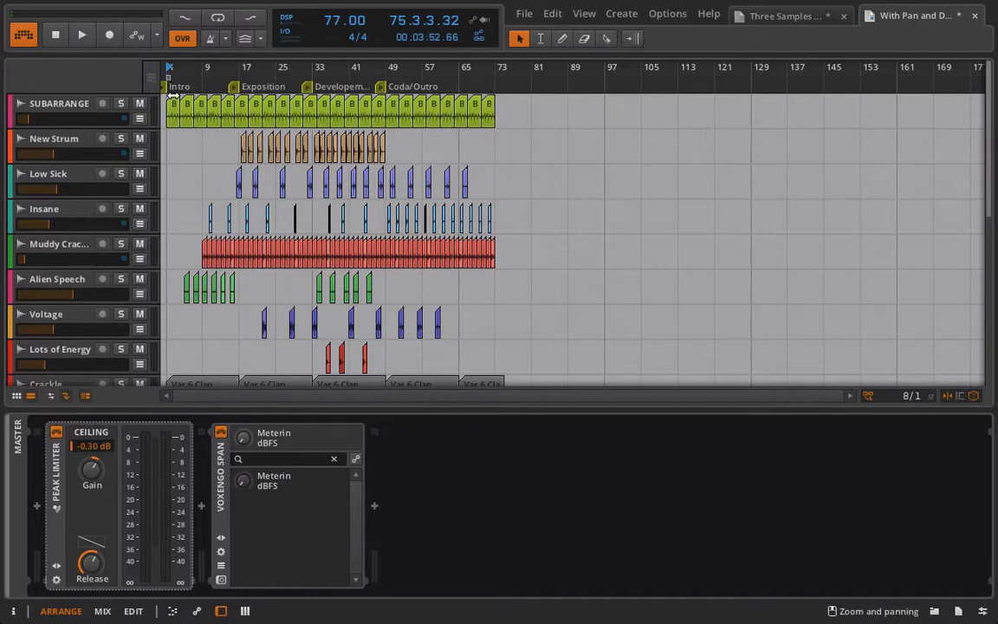
pyautogui.click(62, 250)
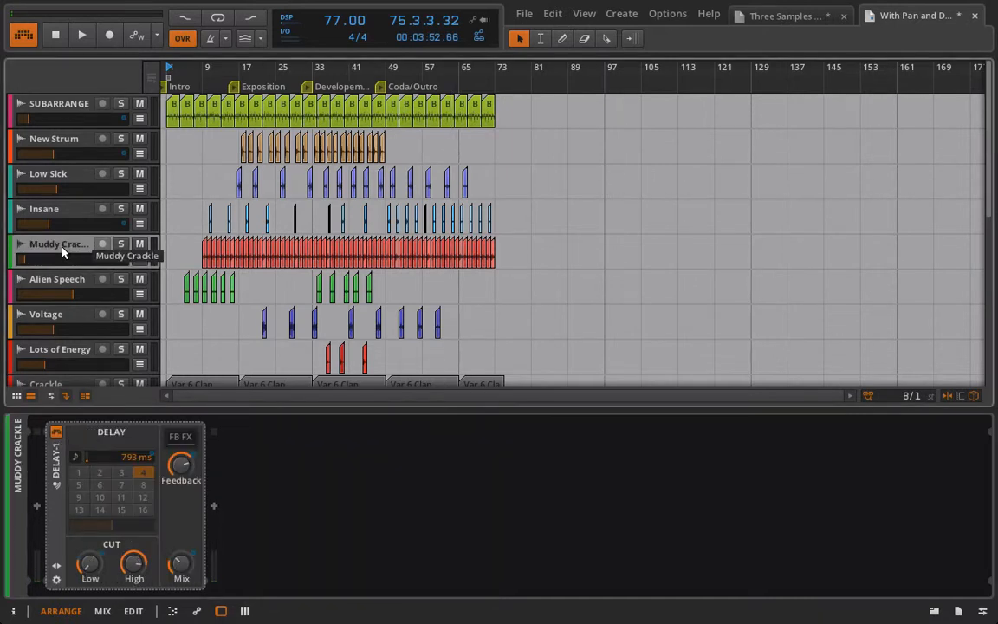